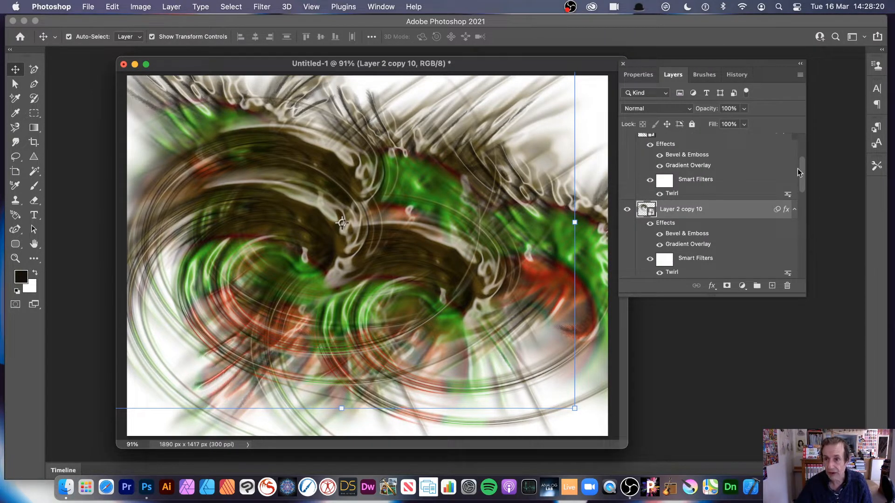
Revert the document to its blank Untitled-1 opening snapshot in the history
{"action": "left_click_drag", "start_coordinate": [800, 173], "coordinate": [801, 95]}
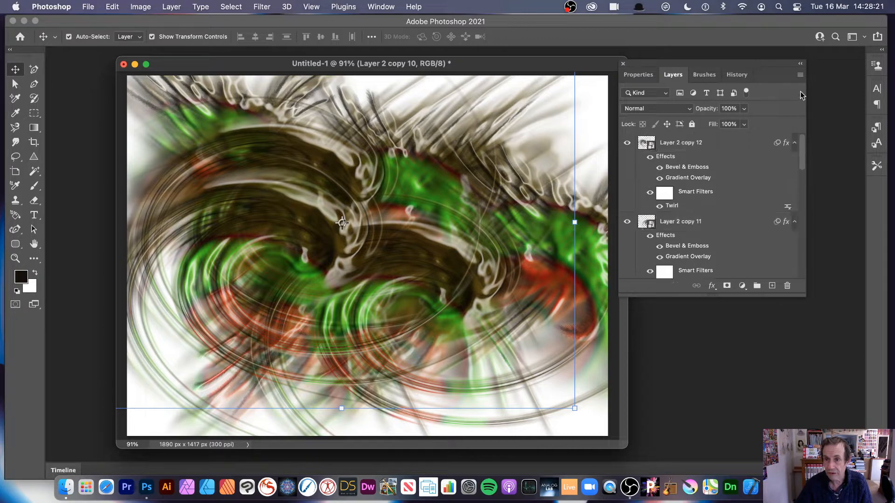
{"action": "left_click", "coordinate": [734, 75]}
{"action": "left_click_drag", "start_coordinate": [800, 248], "coordinate": [802, 93]}
{"action": "left_click", "coordinate": [687, 93]}
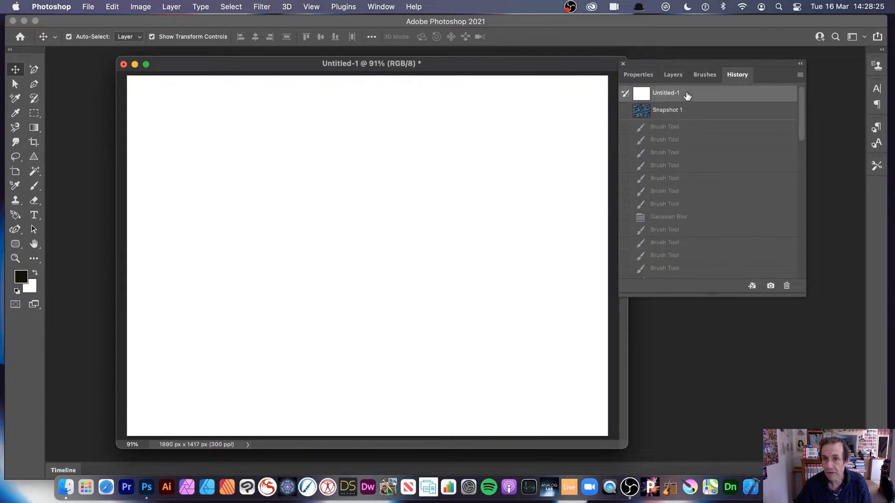
{"action": "left_click", "coordinate": [672, 75]}
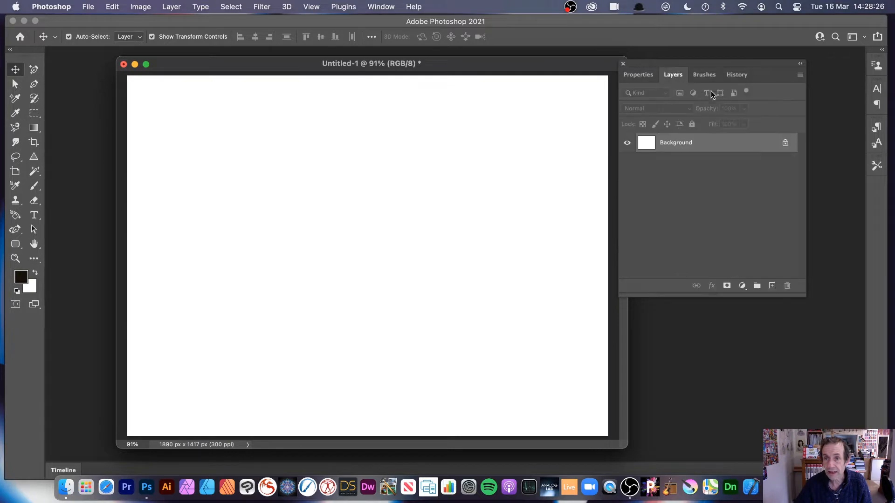
Create a new layer above the Background with the default name and settings
{"action": "left_click", "coordinate": [380, 6]}
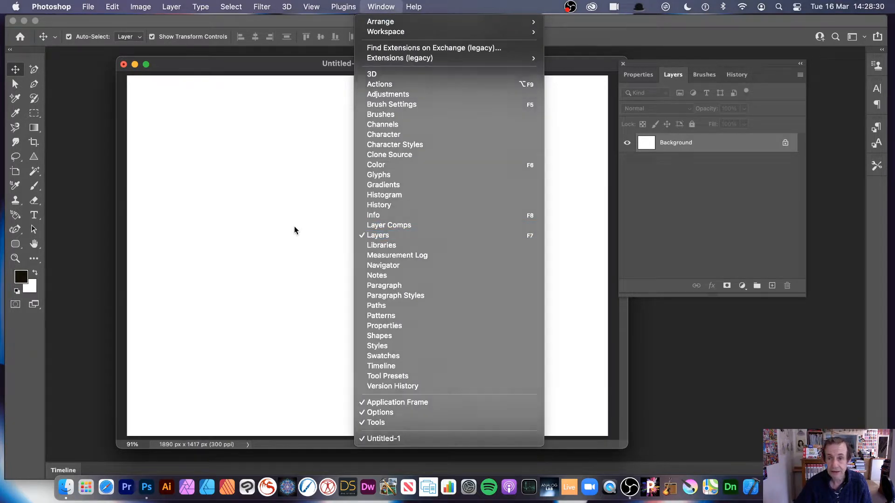
{"action": "left_click", "coordinate": [349, 191]}
{"action": "left_click", "coordinate": [179, 6]}
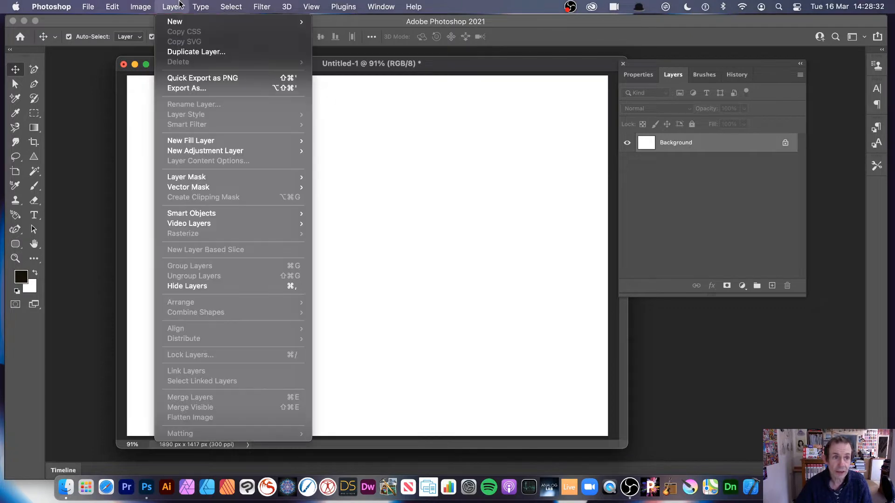
{"action": "mouse_move", "coordinate": [185, 23]}
{"action": "left_click", "coordinate": [343, 22]}
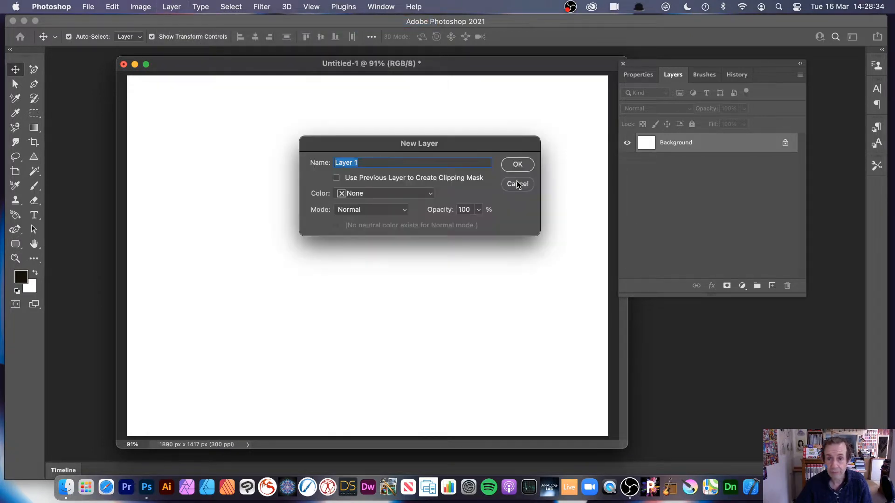
{"action": "left_click", "coordinate": [515, 164]}
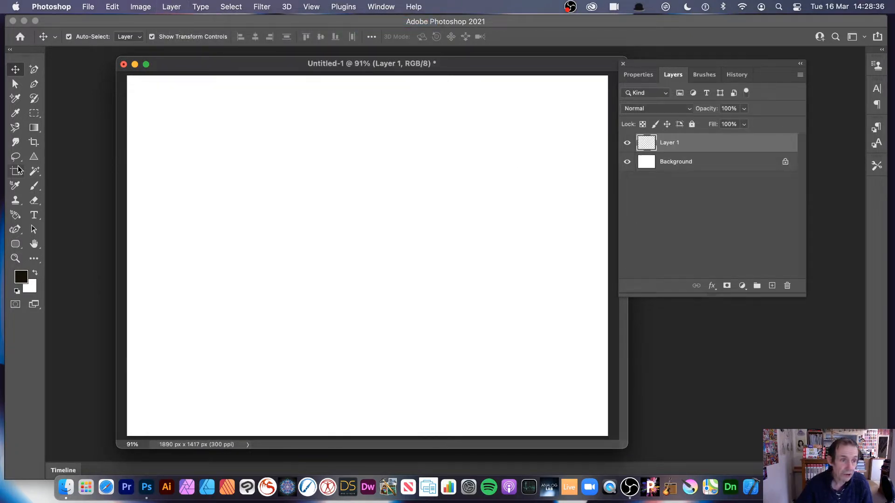
Activate the Brush tool with the Kyle's Drawing brush from Dry Media Brushes and set its size to 46 px
{"action": "left_click", "coordinate": [38, 187]}
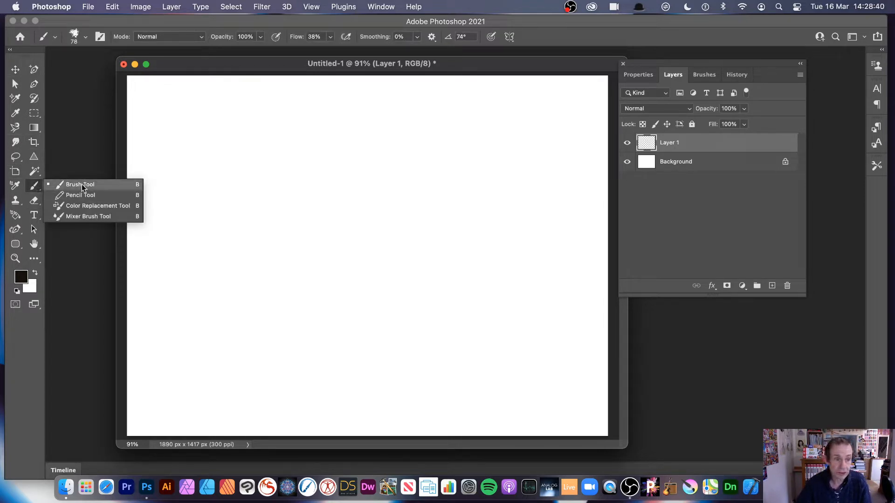
{"action": "left_click", "coordinate": [79, 186]}
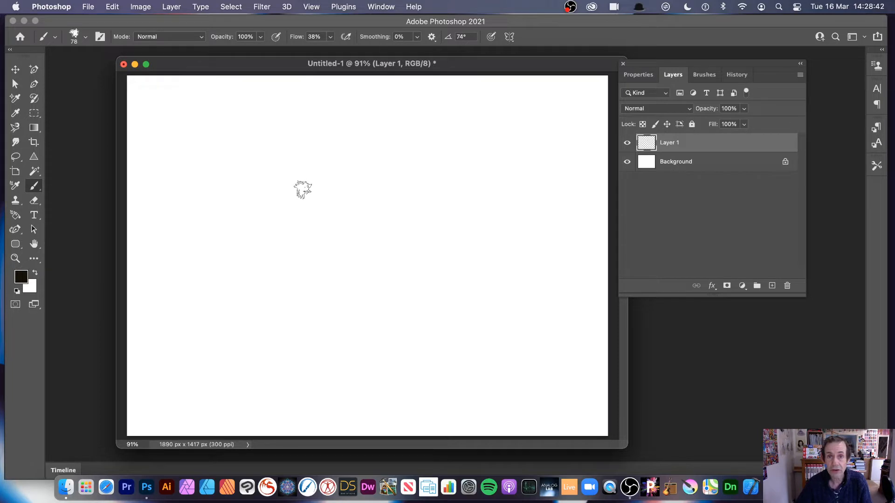
{"action": "left_click", "coordinate": [86, 37]}
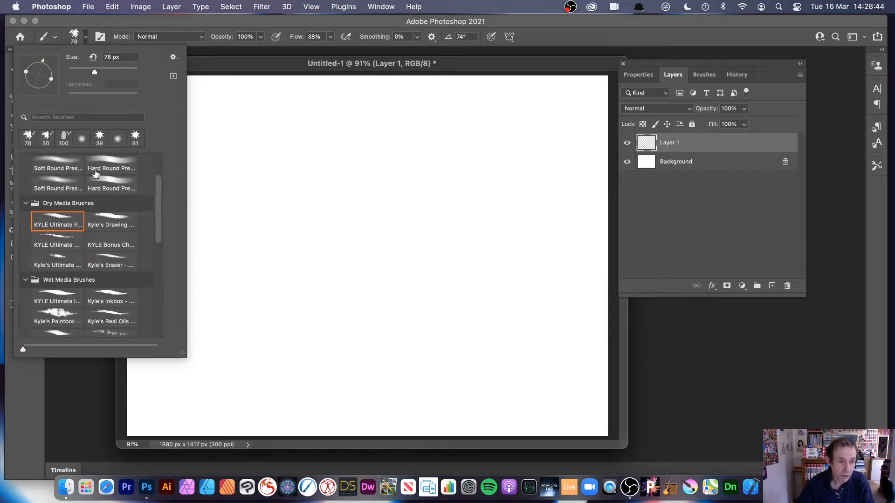
{"action": "left_click", "coordinate": [117, 220]}
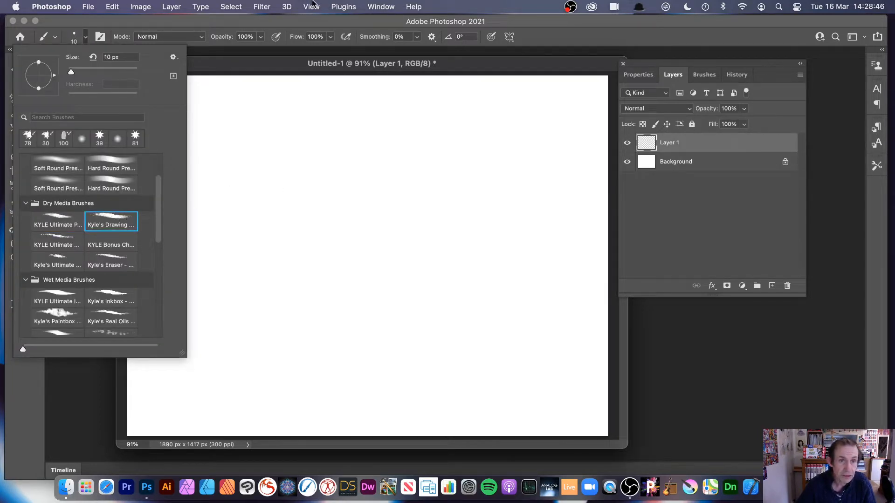
{"action": "left_click", "coordinate": [73, 32]}
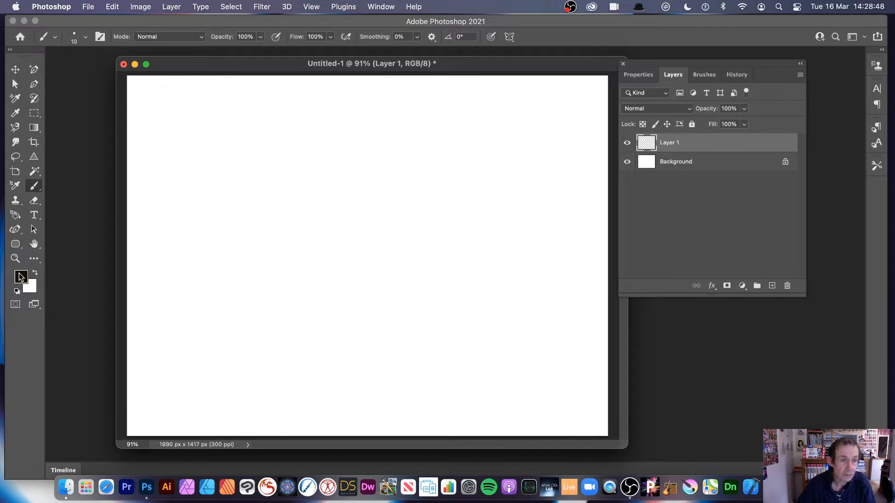
{"action": "left_click", "coordinate": [85, 37]}
{"action": "left_click", "coordinate": [80, 72]}
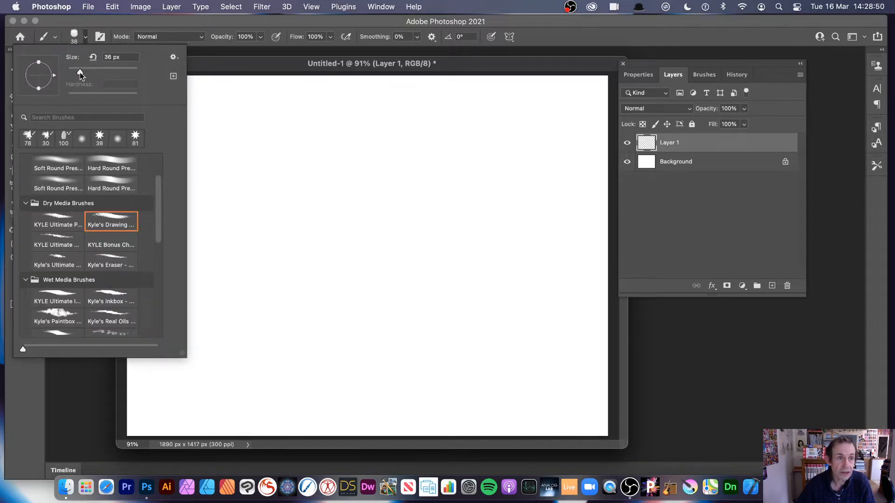
{"action": "left_click", "coordinate": [247, 22]}
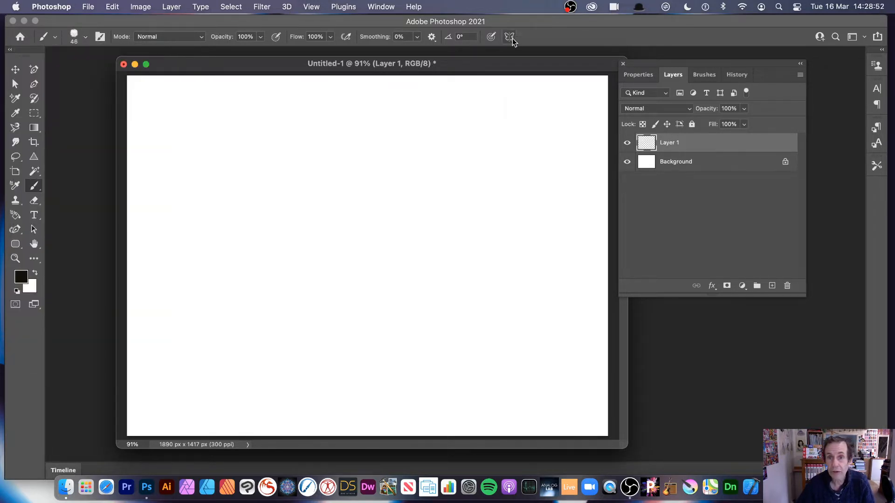
Set up Mandala paint symmetry with 8 segments and shift its axes right to about X 1024.5 px, Y 708.5 px
{"action": "left_click", "coordinate": [510, 37]}
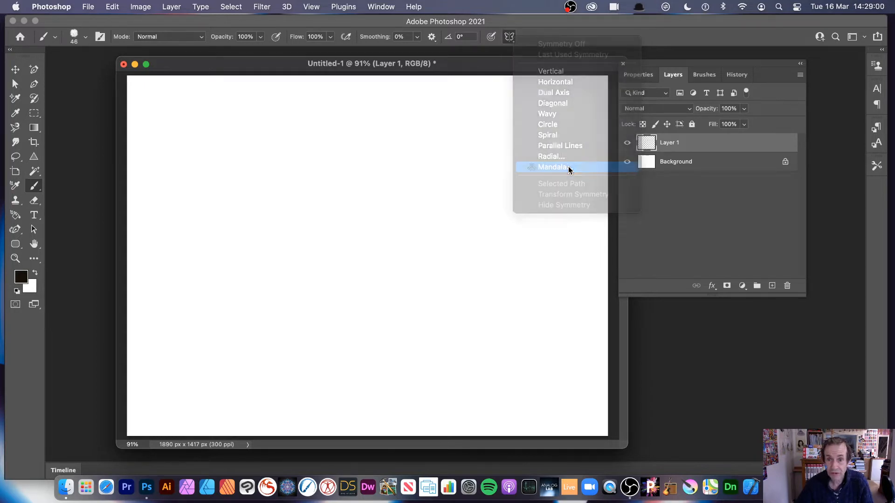
{"action": "left_click", "coordinate": [553, 168]}
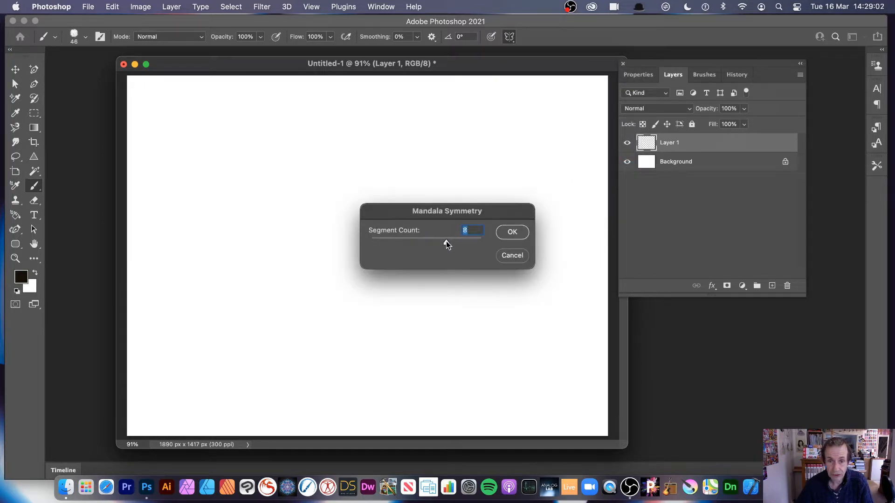
{"action": "left_click", "coordinate": [518, 232]}
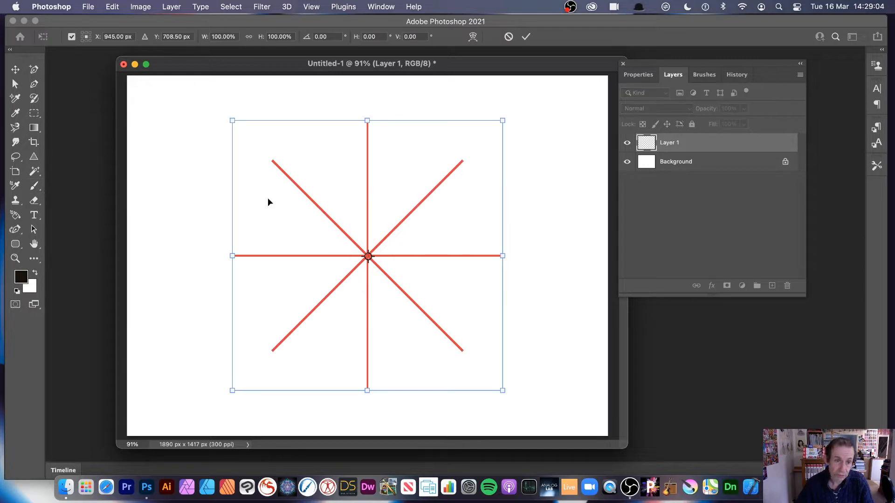
{"action": "mouse_move", "coordinate": [368, 256]}
{"action": "left_mouse_down"}
{"action": "mouse_move", "coordinate": [265, 174]}
{"action": "mouse_move", "coordinate": [244, 174]}
{"action": "mouse_move", "coordinate": [258, 195]}
{"action": "mouse_move", "coordinate": [384, 256]}
{"action": "mouse_move", "coordinate": [369, 242]}
{"action": "left_mouse_up"}
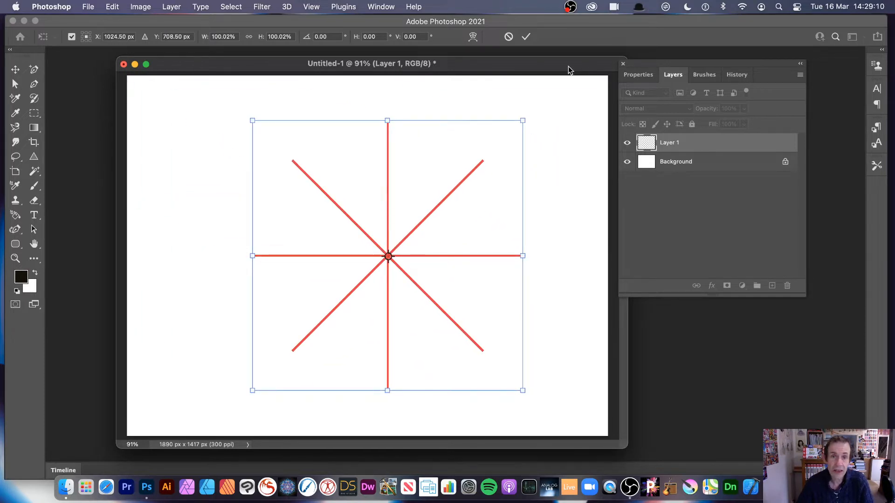
{"action": "left_click", "coordinate": [526, 37]}
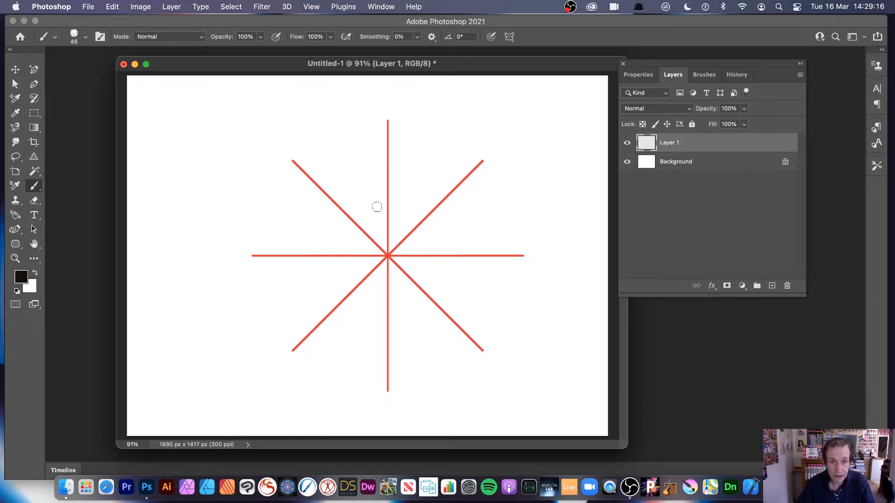
{"action": "mouse_move", "coordinate": [381, 235]}
{"action": "left_mouse_down"}
{"action": "mouse_move", "coordinate": [375, 211]}
{"action": "mouse_move", "coordinate": [354, 192]}
{"action": "mouse_move", "coordinate": [366, 180]}
{"action": "mouse_move", "coordinate": [325, 130]}
{"action": "left_mouse_up"}
{"action": "left_click_drag", "start_coordinate": [325, 99], "coordinate": [340, 105]}
{"action": "key", "text": "super+z"}
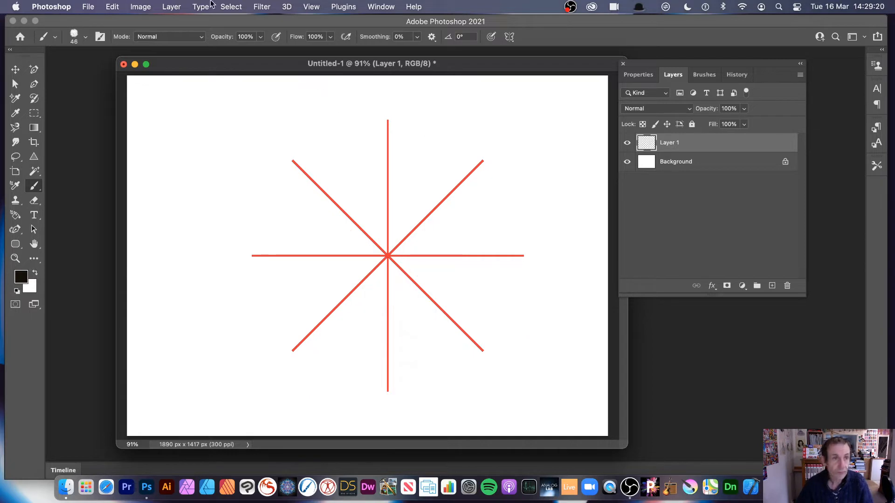
Paint black petal-like strokes radiating outward from the mandala centre on Layer 1, using the 60 px Kyle's Ultimate dry media brush below KYLE Ultimate
{"action": "left_click", "coordinate": [85, 36]}
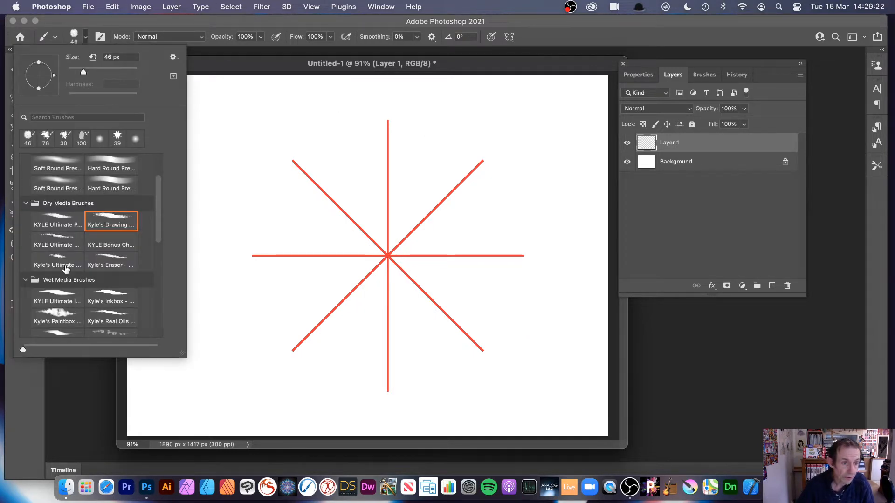
{"action": "left_click", "coordinate": [59, 256]}
{"action": "left_click_drag", "start_coordinate": [371, 226], "coordinate": [326, 146]}
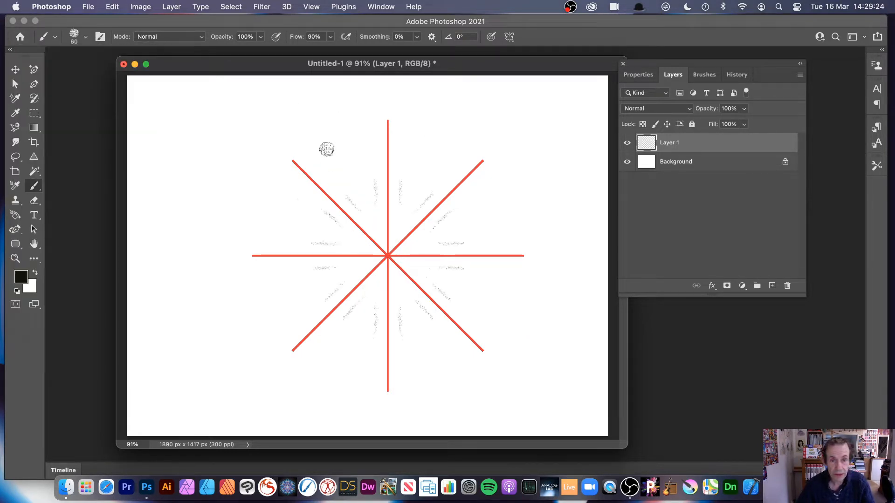
{"action": "mouse_move", "coordinate": [379, 224]}
{"action": "left_mouse_down"}
{"action": "mouse_move", "coordinate": [344, 173]}
{"action": "mouse_move", "coordinate": [350, 136]}
{"action": "left_mouse_up"}
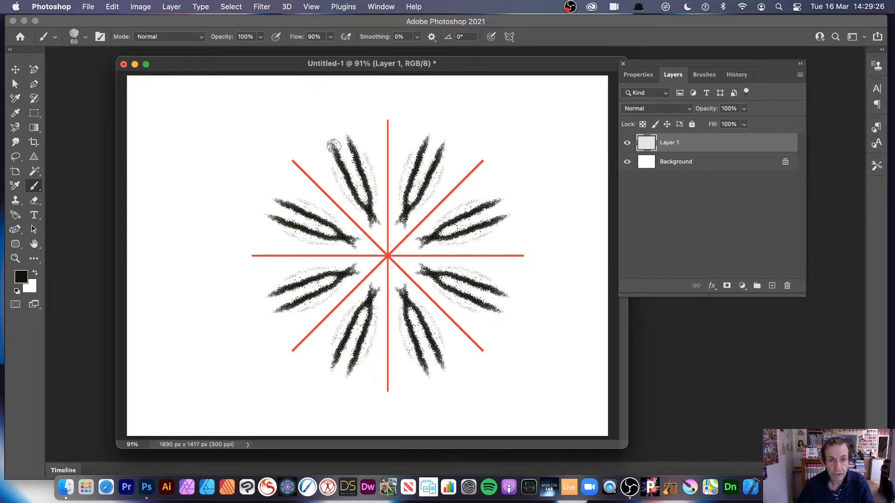
{"action": "left_click_drag", "start_coordinate": [354, 201], "coordinate": [311, 145]}
{"action": "left_click_drag", "start_coordinate": [349, 207], "coordinate": [282, 133]}
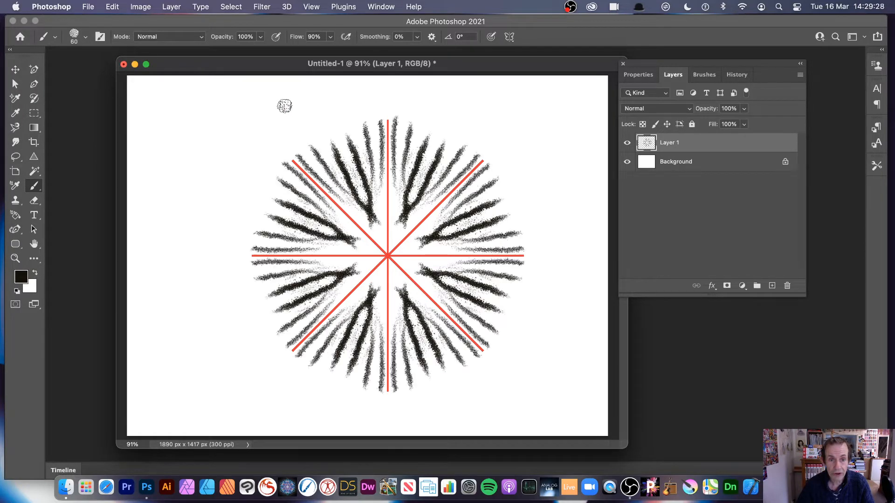
{"action": "left_click_drag", "start_coordinate": [328, 171], "coordinate": [294, 115]}
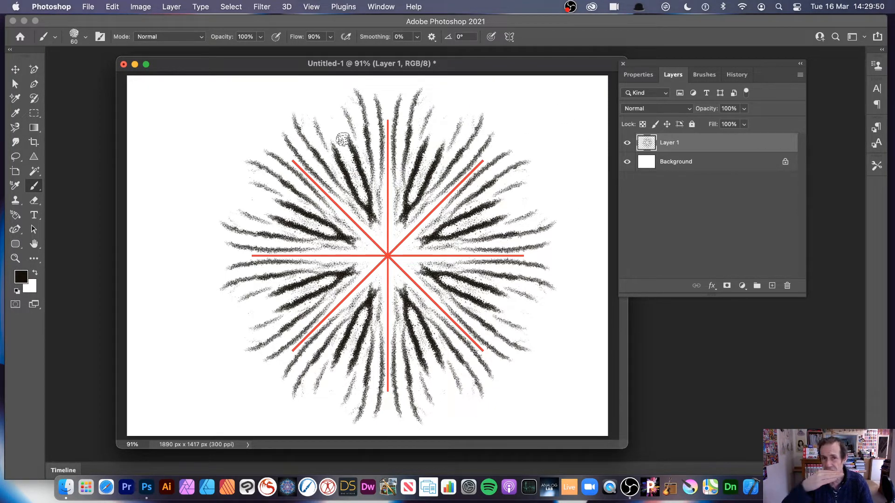
{"action": "mouse_move", "coordinate": [342, 159]}
{"action": "left_mouse_down"}
{"action": "mouse_move", "coordinate": [326, 123]}
{"action": "mouse_move", "coordinate": [349, 159]}
{"action": "mouse_move", "coordinate": [322, 95]}
{"action": "left_mouse_up"}
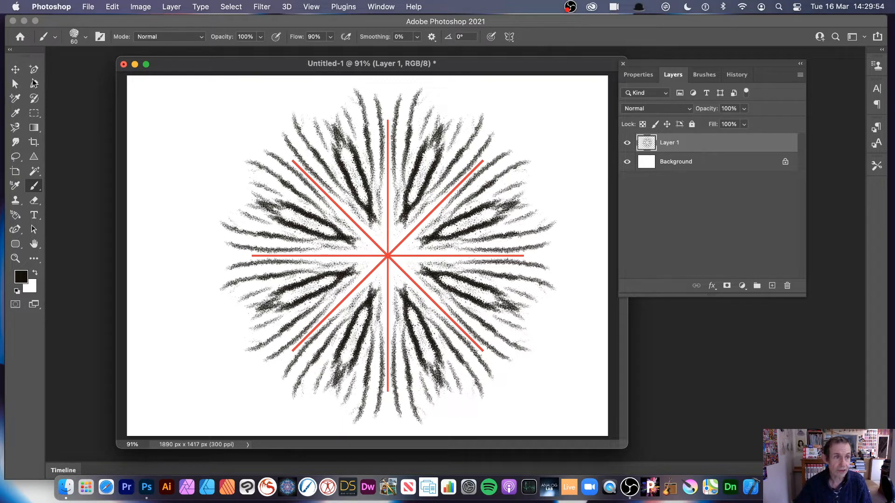
Turn paint symmetry off and move the painted mandala slightly left and down on the canvas
{"action": "left_click", "coordinate": [509, 36]}
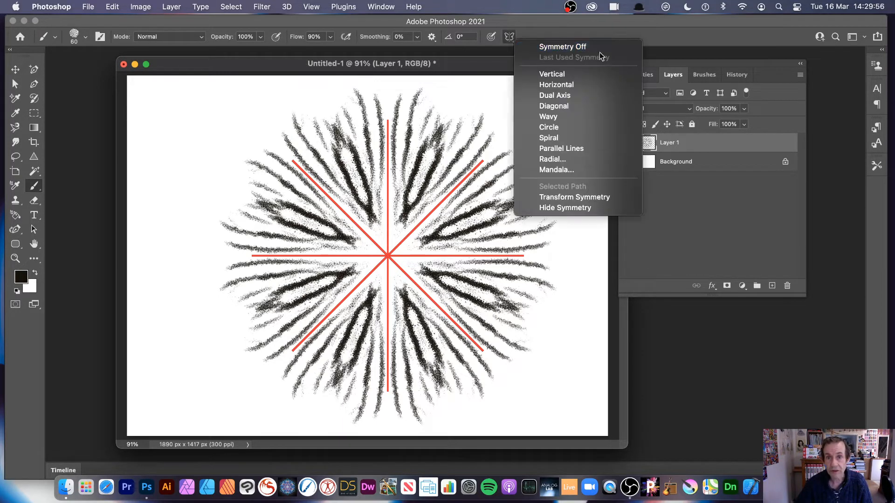
{"action": "left_click", "coordinate": [580, 46]}
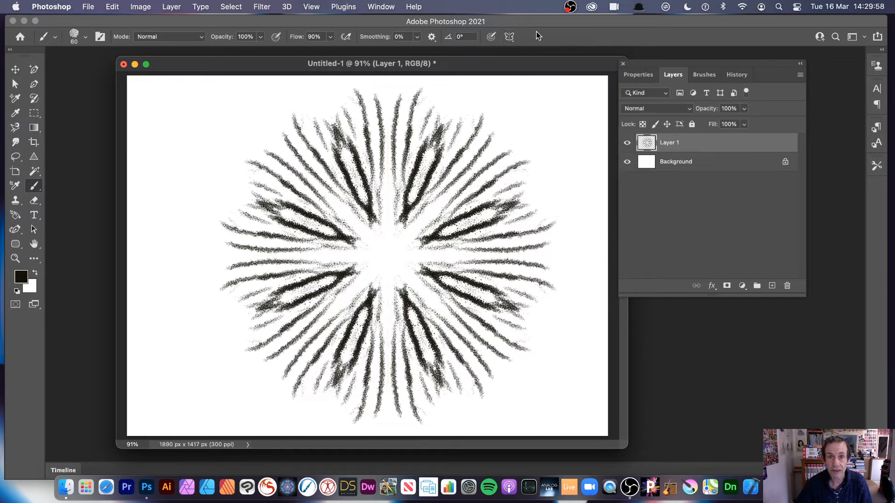
{"action": "left_click", "coordinate": [15, 69]}
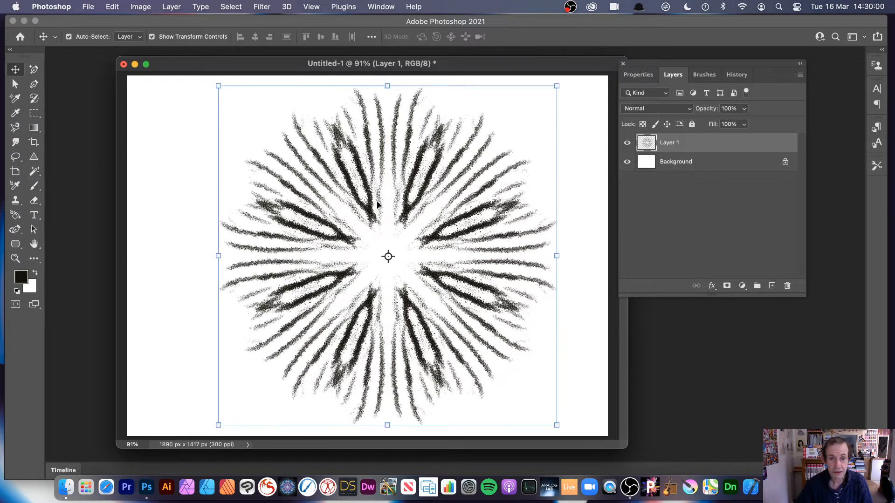
{"action": "left_click_drag", "start_coordinate": [404, 202], "coordinate": [378, 215]}
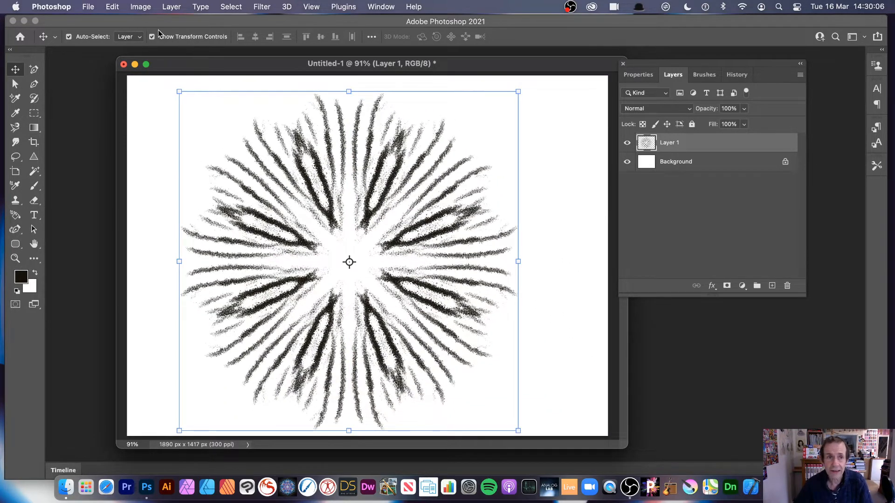
Open the Bevel & Emboss layer style settings for Layer 1 and switch that effect off
{"action": "left_click", "coordinate": [172, 7]}
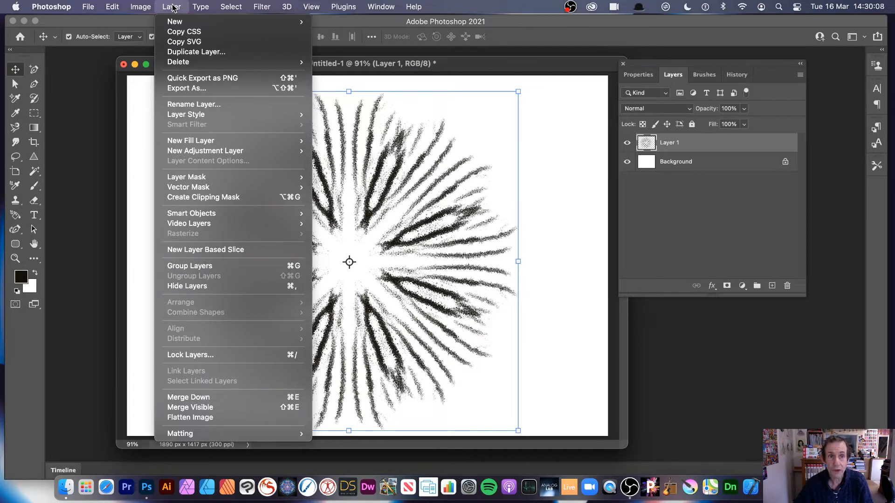
{"action": "mouse_move", "coordinate": [203, 118]}
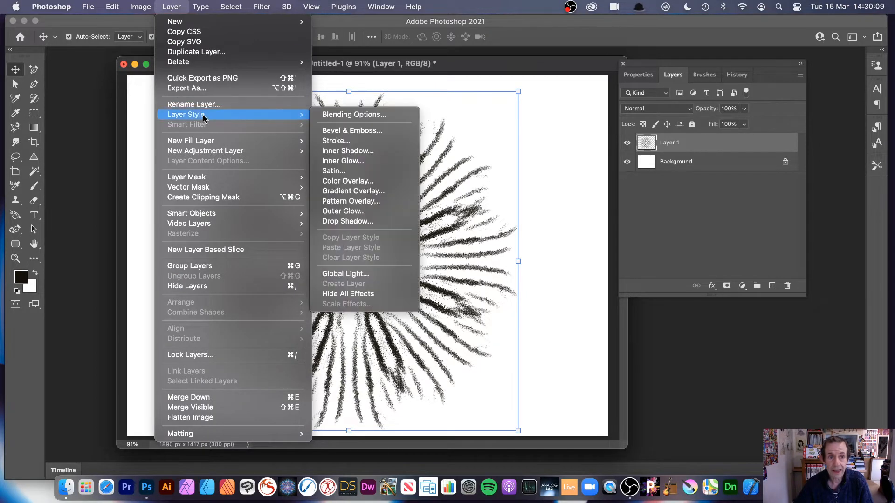
{"action": "left_click", "coordinate": [375, 130]}
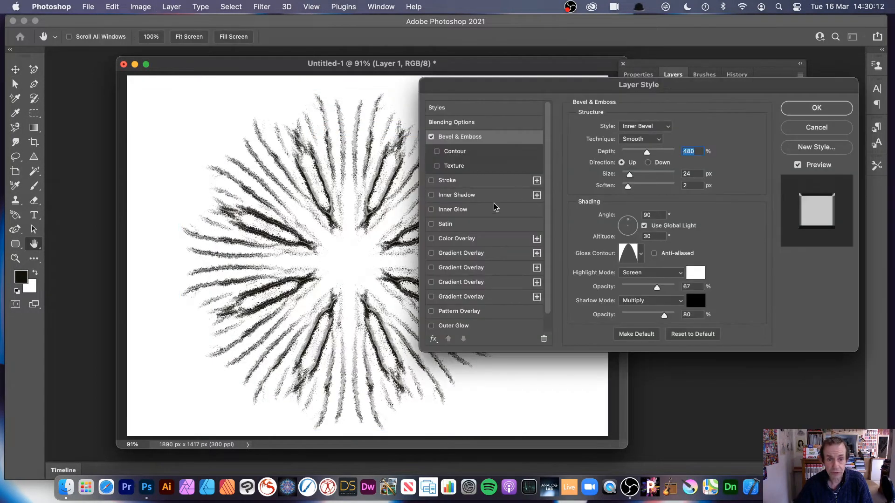
{"action": "left_click", "coordinate": [431, 136]}
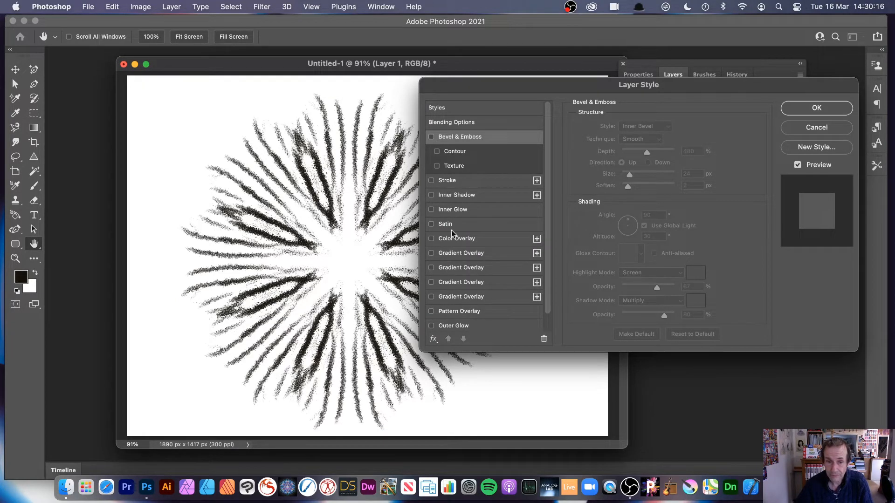
Preview three of the saved gradient overlays on the mandala one at a time, switching each off again
{"action": "left_click", "coordinate": [433, 268]}
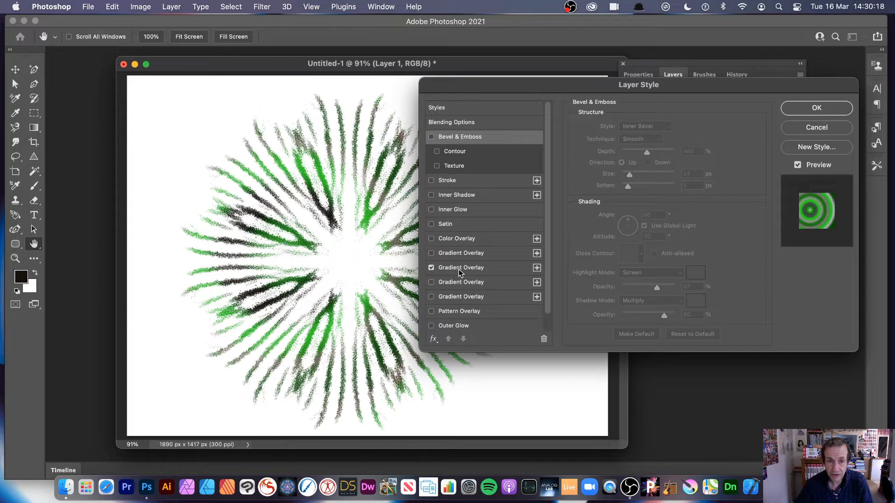
{"action": "left_click", "coordinate": [432, 269]}
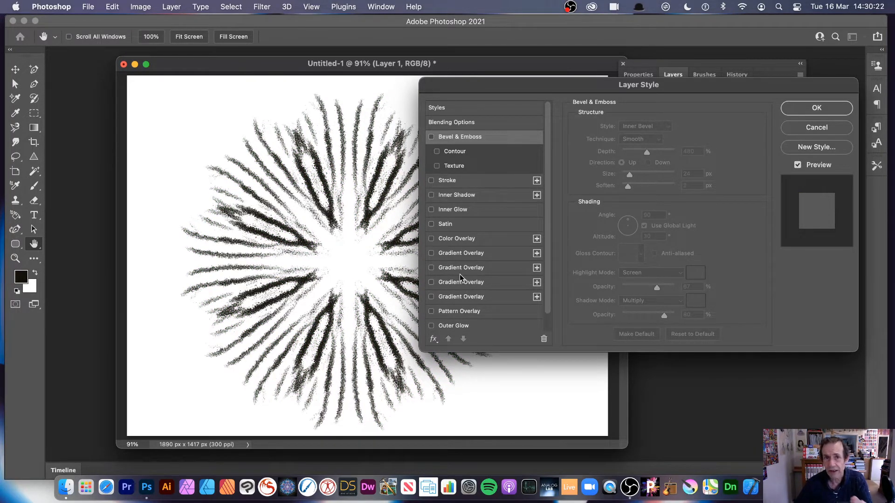
{"action": "left_click", "coordinate": [431, 270]}
{"action": "left_click", "coordinate": [431, 269]}
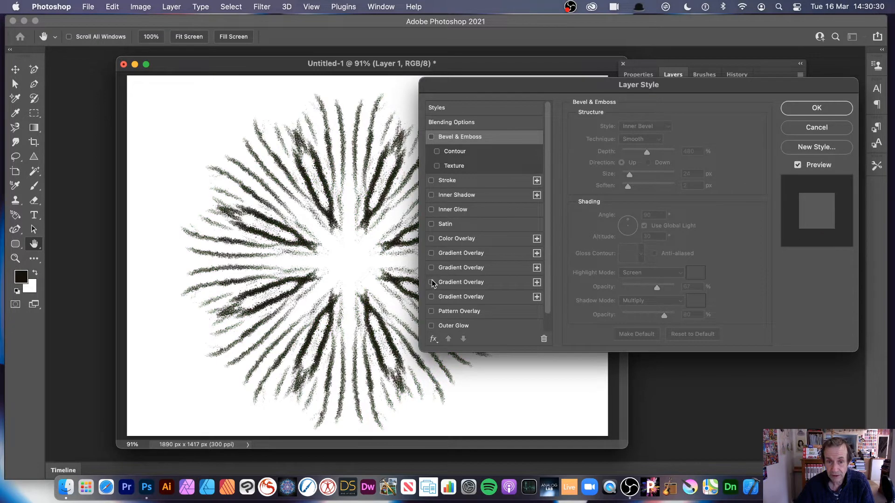
{"action": "left_click", "coordinate": [431, 282]}
{"action": "left_click", "coordinate": [432, 283]}
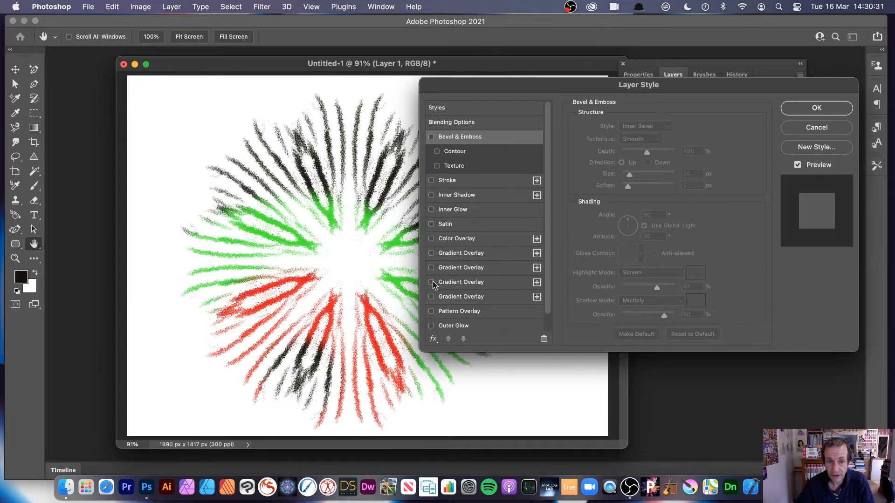
{"action": "left_click", "coordinate": [431, 253]}
{"action": "left_click", "coordinate": [431, 254]}
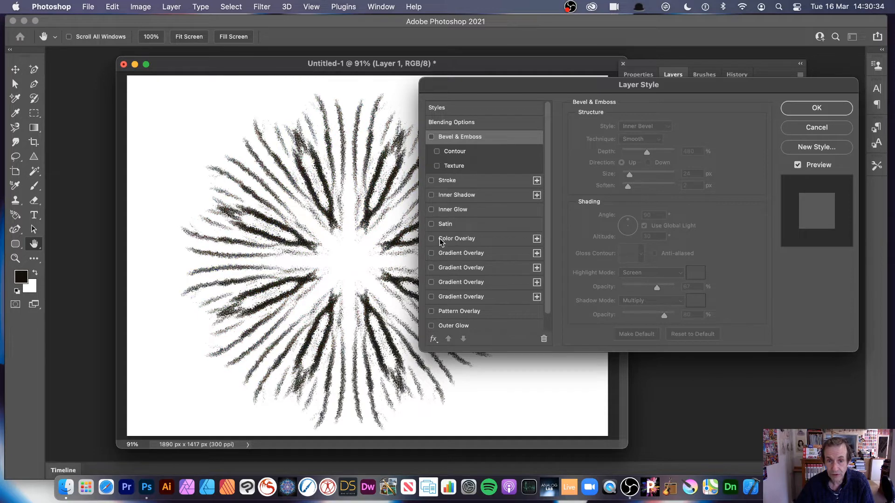
Apply a Color Overlay to Layer 1 in bright green 15dd06 at 100% opacity
{"action": "left_click", "coordinate": [454, 240]}
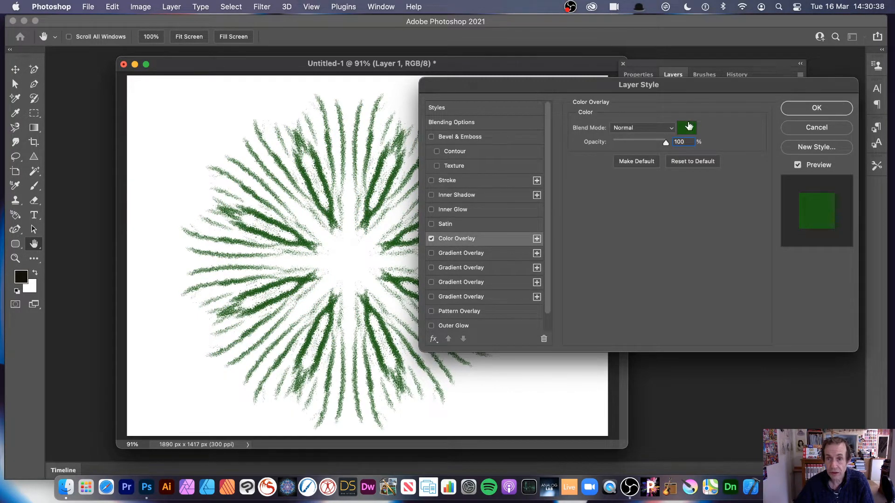
{"action": "left_click", "coordinate": [689, 127]}
{"action": "left_click", "coordinate": [400, 165]}
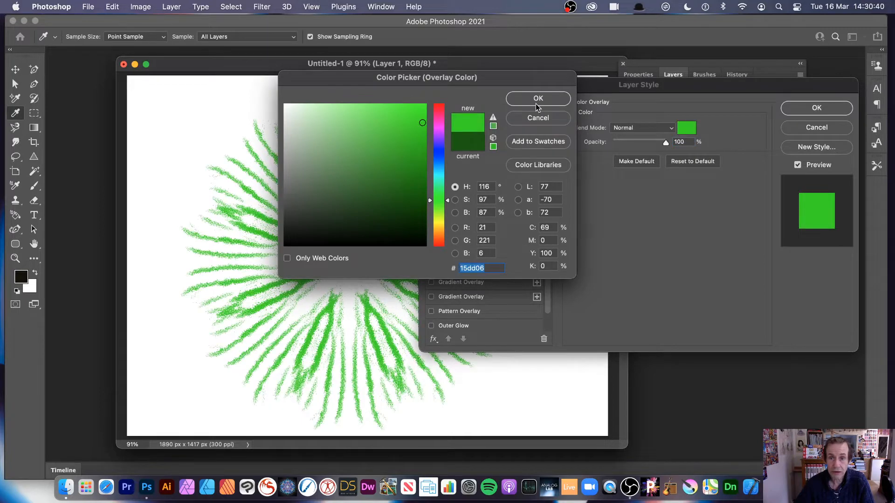
{"action": "left_click", "coordinate": [537, 102]}
{"action": "left_click", "coordinate": [790, 108]}
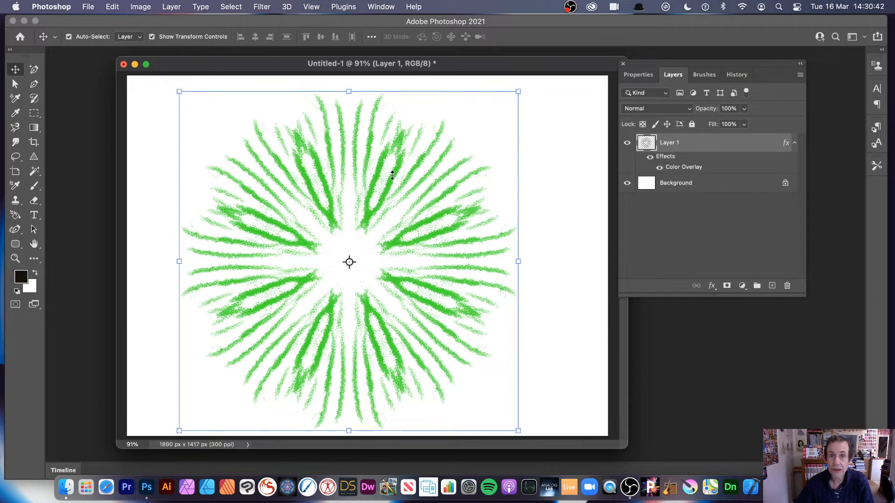
Duplicate the green mandala slightly up and to the left and recolour the copy's Color Overlay to orange ff9600
{"action": "left_click_drag", "start_coordinate": [395, 174], "coordinate": [353, 171]}
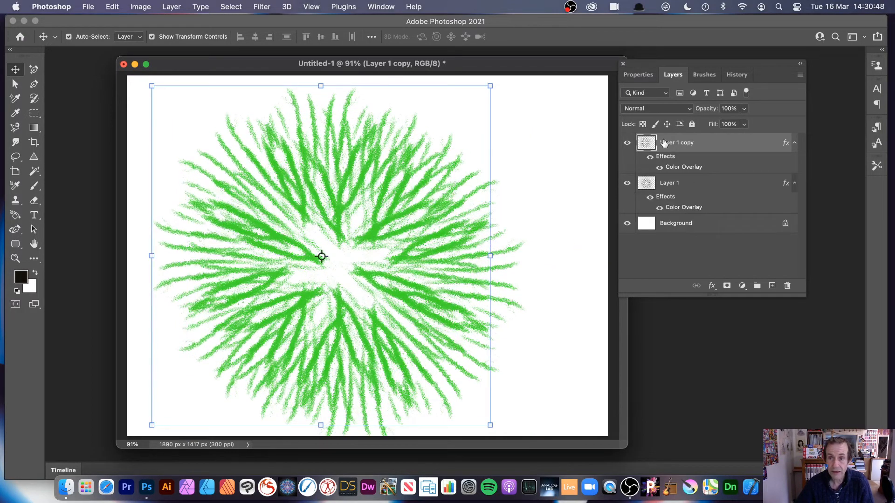
{"action": "double_click", "coordinate": [686, 171]}
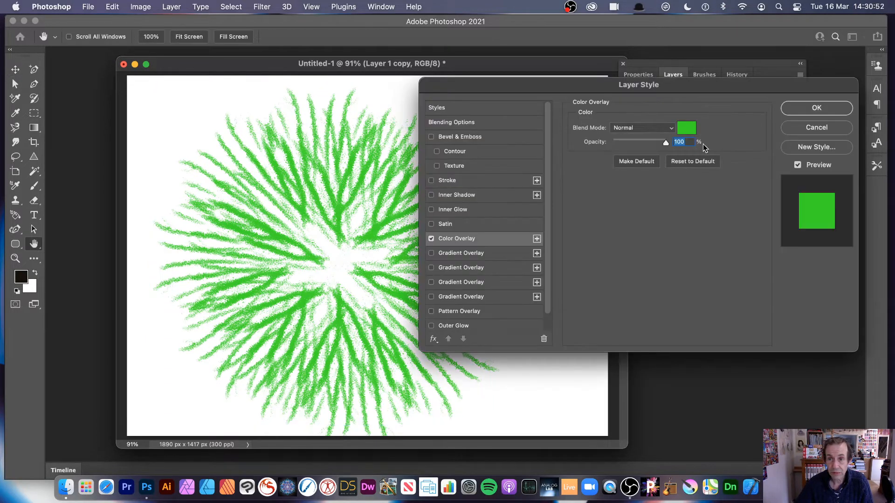
{"action": "left_click", "coordinate": [688, 132]}
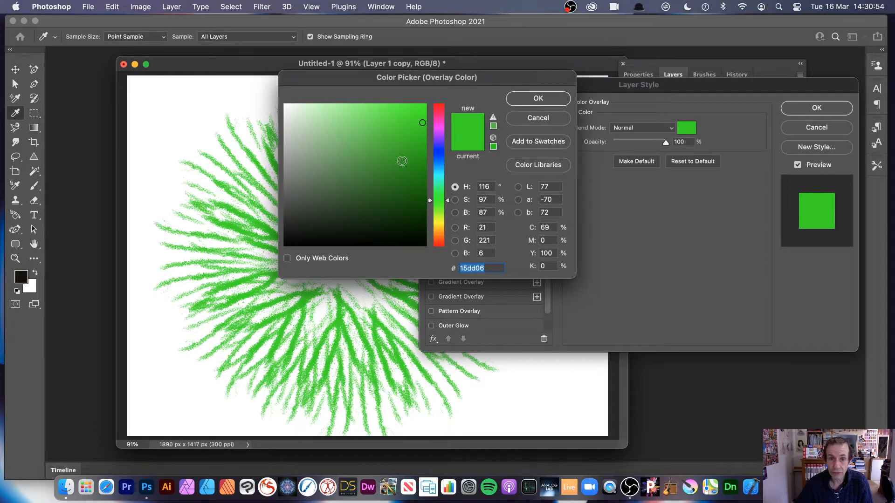
{"action": "left_click", "coordinate": [438, 232]}
{"action": "left_click_drag", "start_coordinate": [413, 127], "coordinate": [425, 104]}
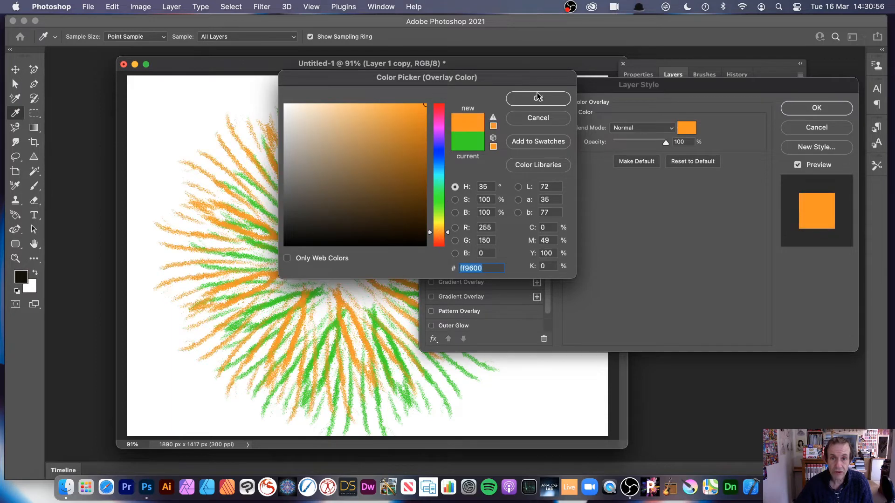
{"action": "left_click", "coordinate": [537, 98]}
{"action": "left_click", "coordinate": [817, 108]}
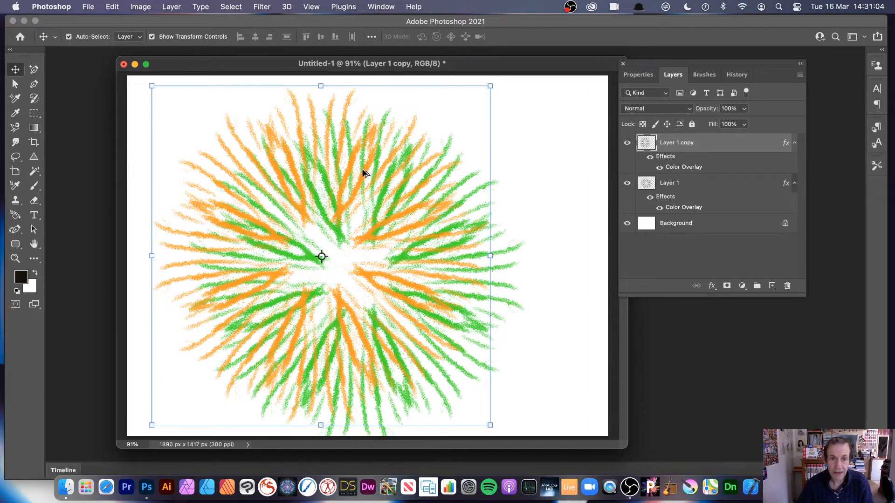
Duplicate the orange mandala to the right, then scale the new copy down and shift it up over the green strokes
{"action": "left_click_drag", "start_coordinate": [364, 173], "coordinate": [422, 219]}
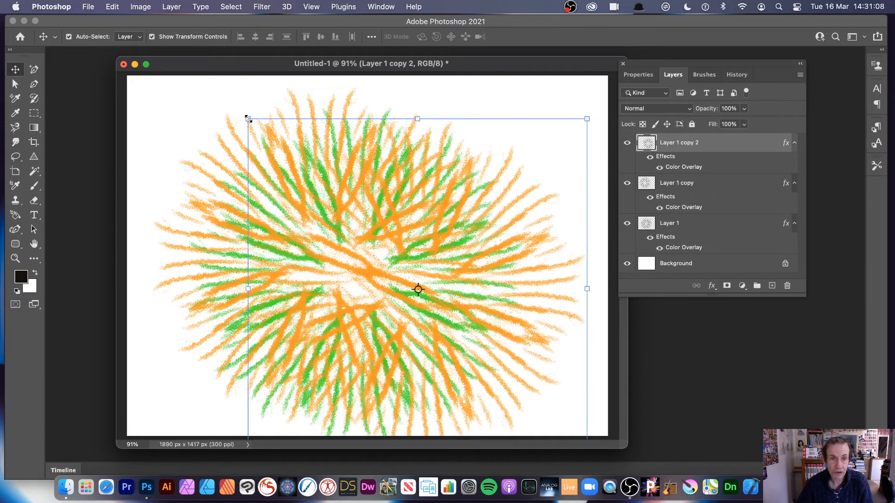
{"action": "left_click_drag", "start_coordinate": [247, 119], "coordinate": [350, 239]}
{"action": "left_click_drag", "start_coordinate": [449, 298], "coordinate": [391, 196]}
{"action": "key", "text": "Return"}
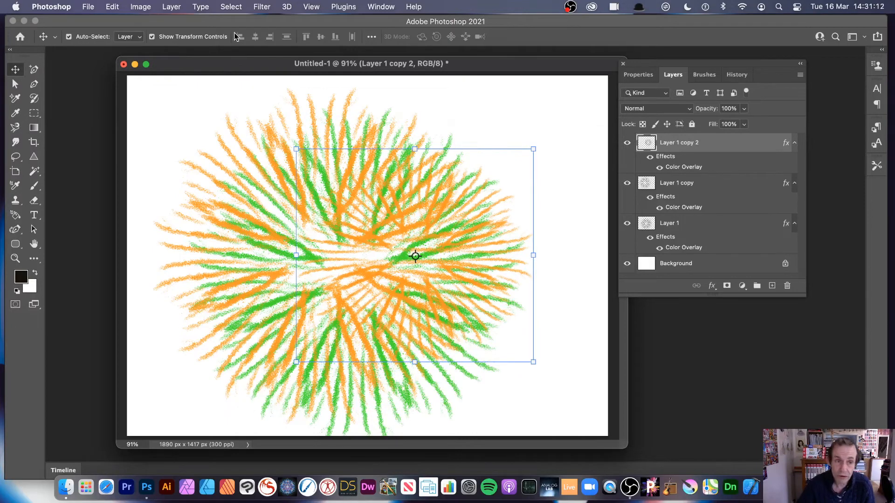
Convert the smaller orange mandala copy to a smart object
{"action": "left_click", "coordinate": [171, 7]}
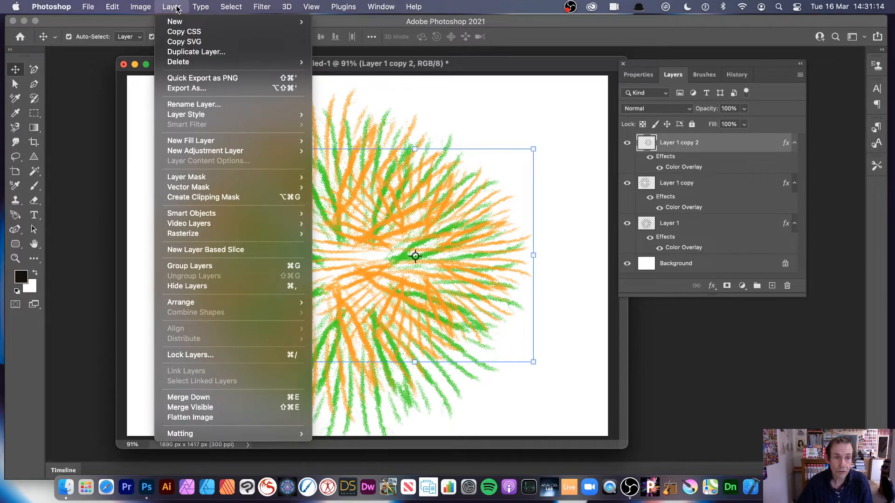
{"action": "mouse_move", "coordinate": [192, 217]}
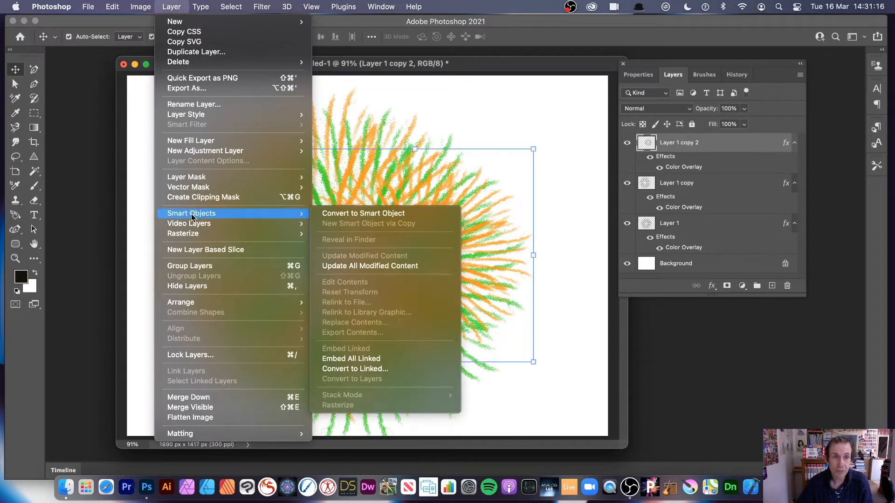
{"action": "left_click", "coordinate": [382, 216]}
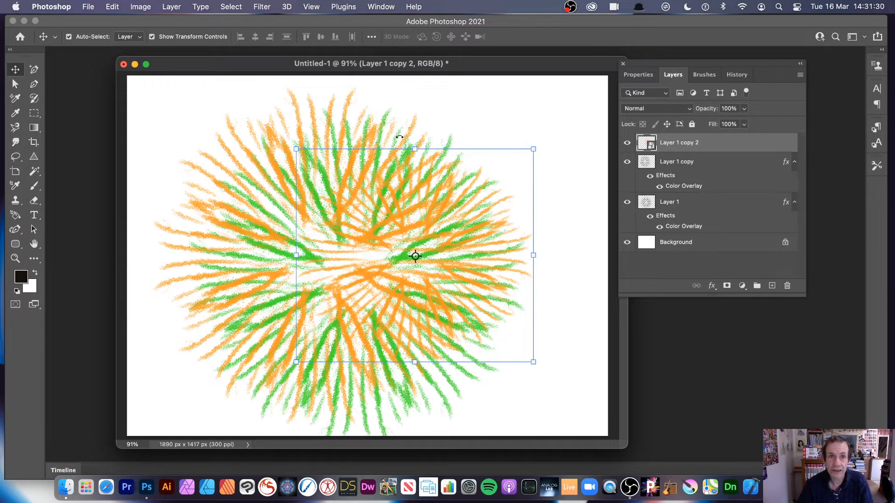
{"action": "left_click", "coordinate": [262, 7]}
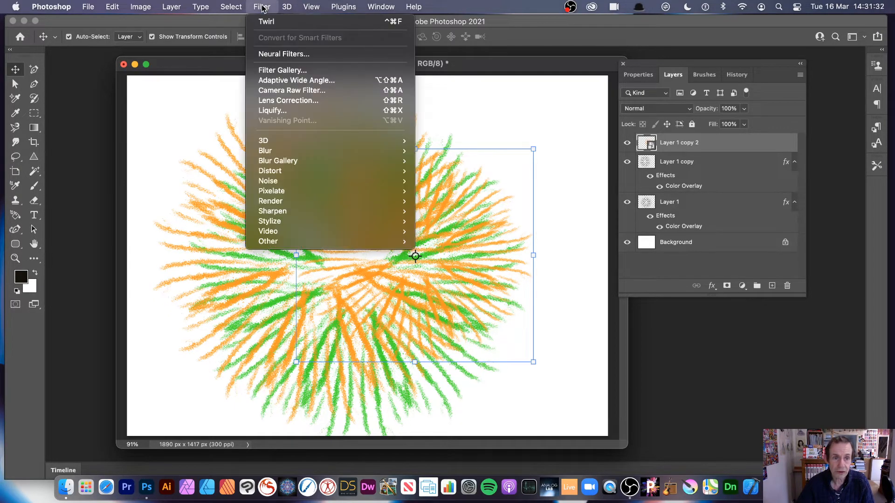
{"action": "mouse_move", "coordinate": [232, 6]}
{"action": "mouse_move", "coordinate": [171, 6]}
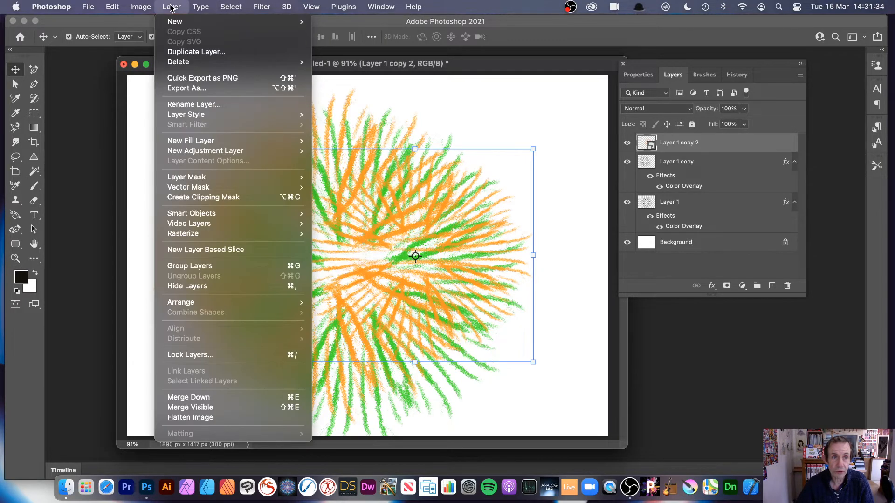
{"action": "mouse_move", "coordinate": [176, 117]}
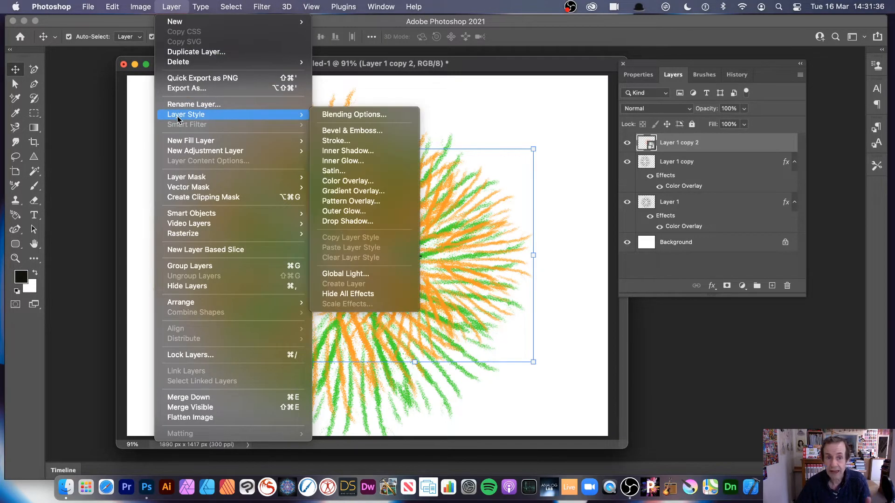
{"action": "left_click", "coordinate": [381, 135]}
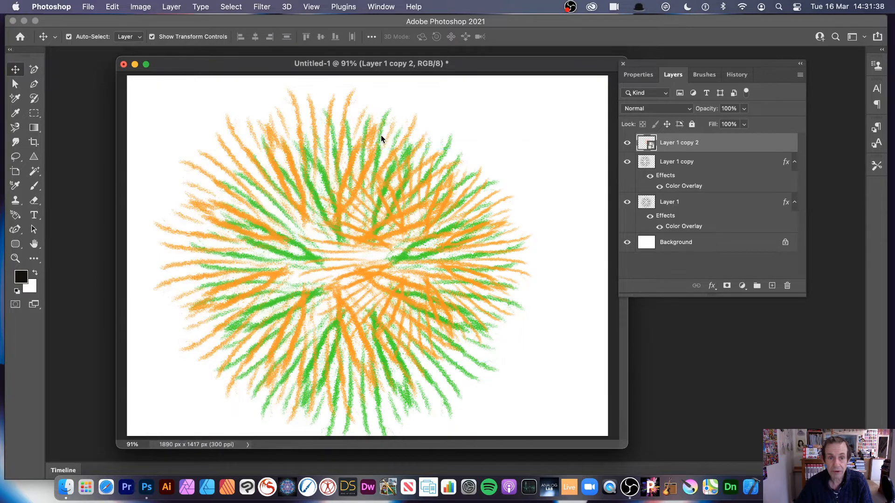
{"action": "left_click_drag", "start_coordinate": [554, 90], "coordinate": [573, 124]}
{"action": "left_click", "coordinate": [834, 161]}
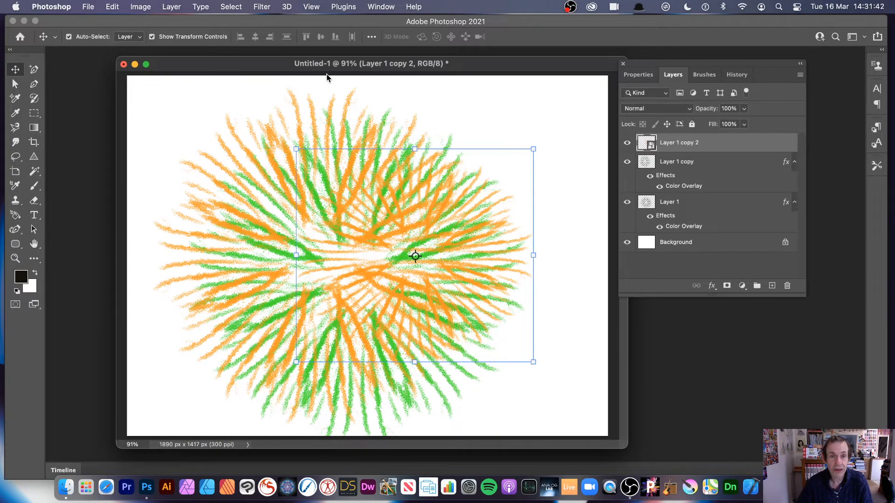
Add offset duplicates of the large orange mandala to the right, the small smart object to the lower left, and green Layer 1
{"action": "left_click_drag", "start_coordinate": [407, 194], "coordinate": [494, 191]}
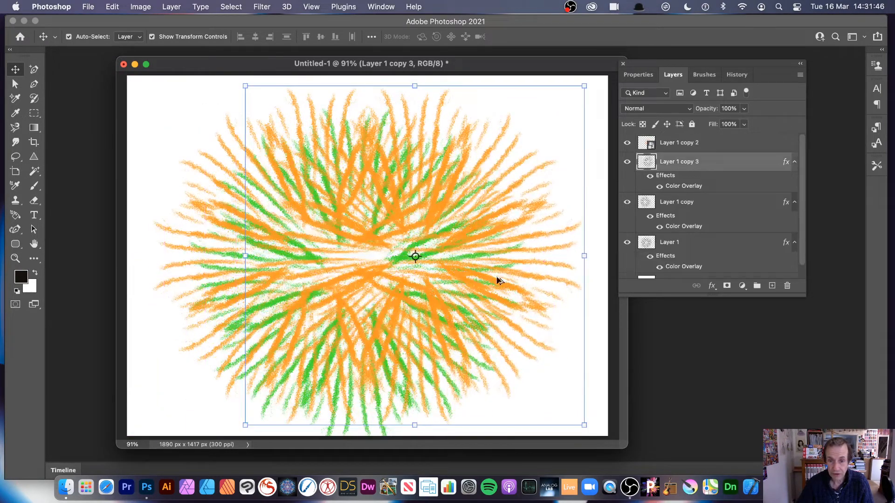
{"action": "left_click_drag", "start_coordinate": [463, 233], "coordinate": [368, 261]}
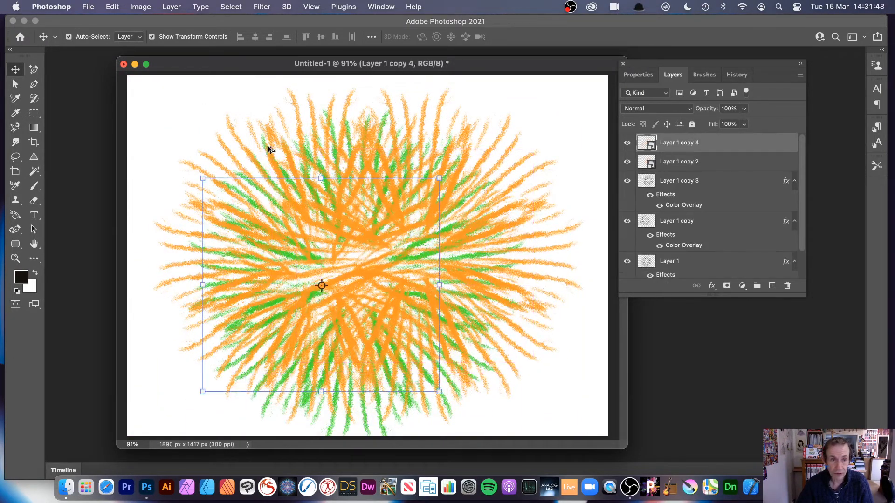
{"action": "scroll", "coordinate": [801, 204], "scroll_direction": "down", "scroll_amount": 2}
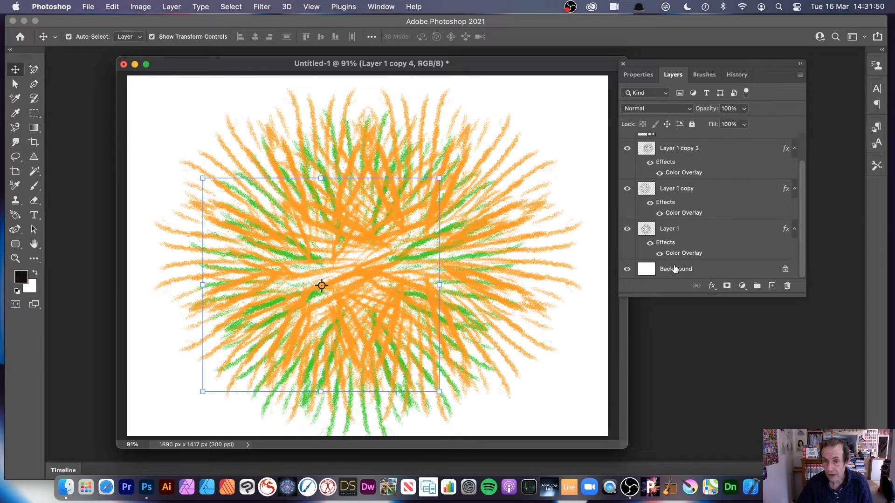
{"action": "left_click", "coordinate": [671, 238]}
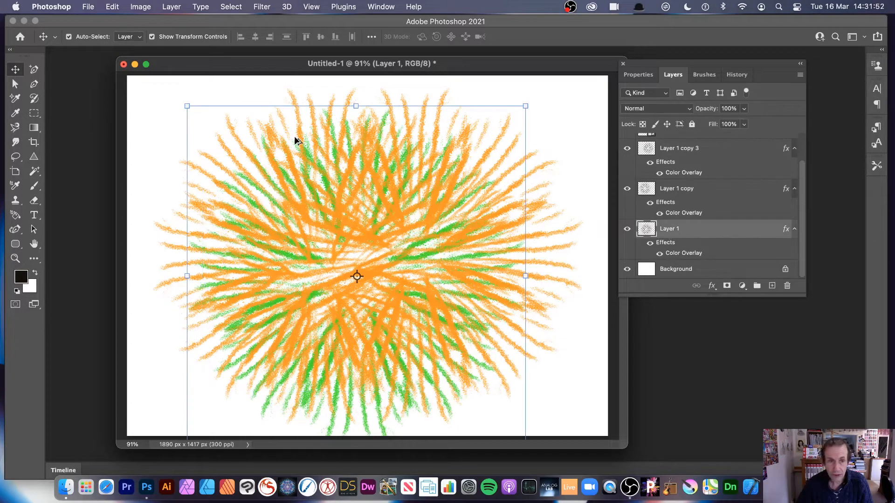
{"action": "left_click_drag", "start_coordinate": [308, 155], "coordinate": [374, 141]}
{"action": "left_click_drag", "start_coordinate": [551, 176], "coordinate": [500, 171]}
Select all the mandala layers together, scale them down and reposition the group in the upper middle of the canvas
{"action": "left_click_drag", "start_coordinate": [139, 96], "coordinate": [540, 368]}
{"action": "left_click_drag", "start_coordinate": [151, 87], "coordinate": [255, 160]}
{"action": "left_click_drag", "start_coordinate": [396, 253], "coordinate": [330, 186]}
{"action": "key", "text": "Return"}
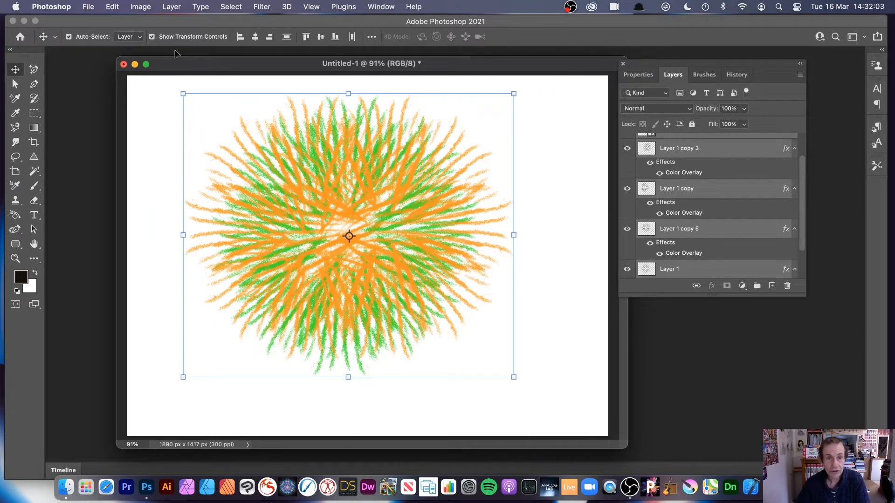
Convert all the selected mandala layers into one smart object
{"action": "left_click", "coordinate": [171, 7]}
{"action": "mouse_move", "coordinate": [198, 215]}
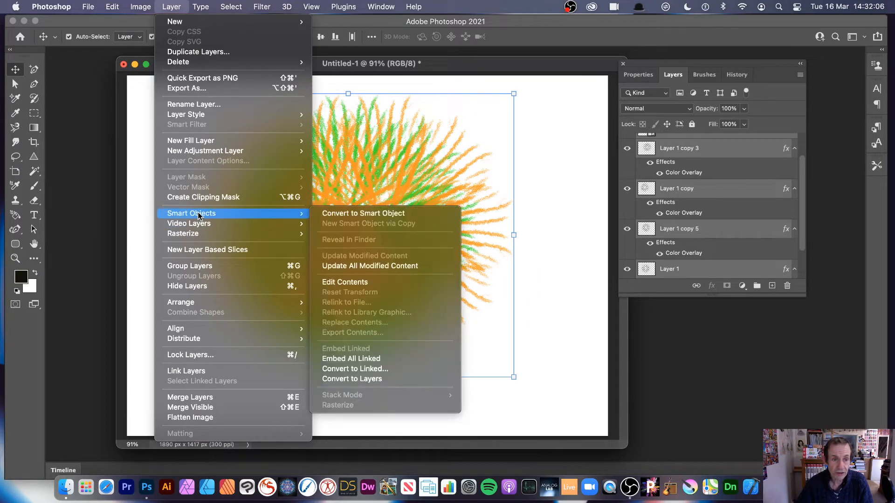
{"action": "left_click", "coordinate": [338, 214]}
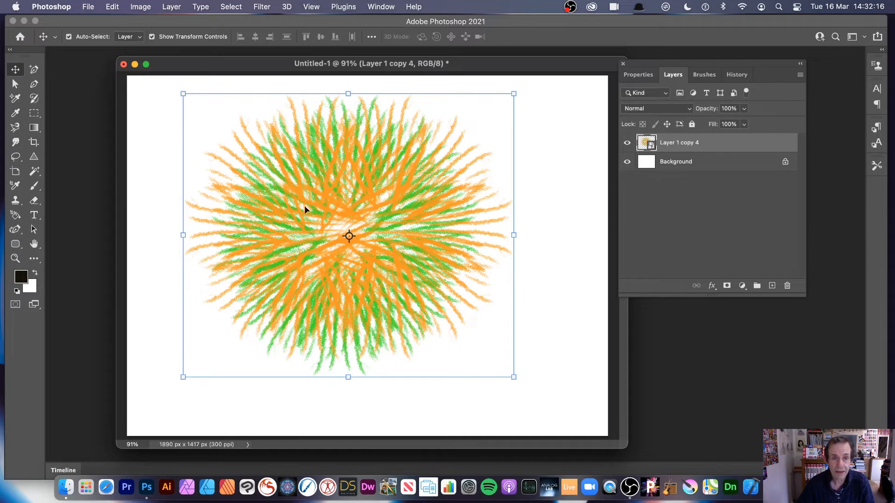
Apply a Twirl distortion with an angle of about 115° to the mandala smart object
{"action": "left_click", "coordinate": [262, 7]}
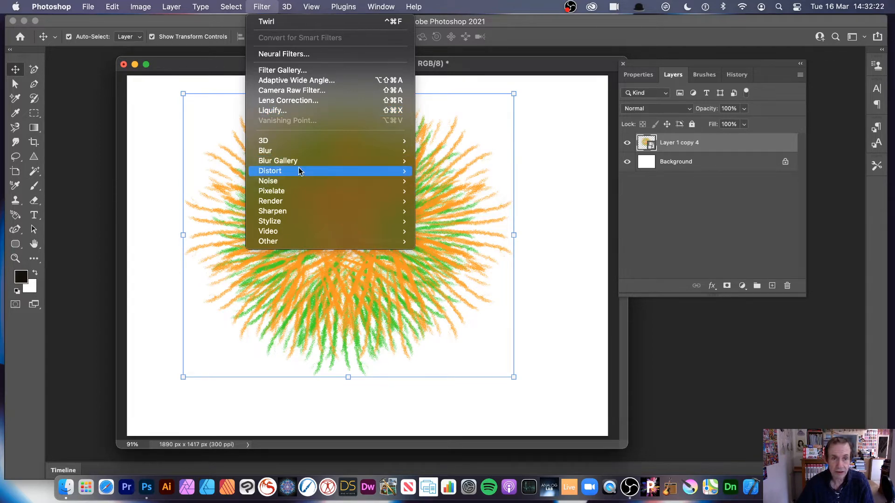
{"action": "mouse_move", "coordinate": [300, 170]}
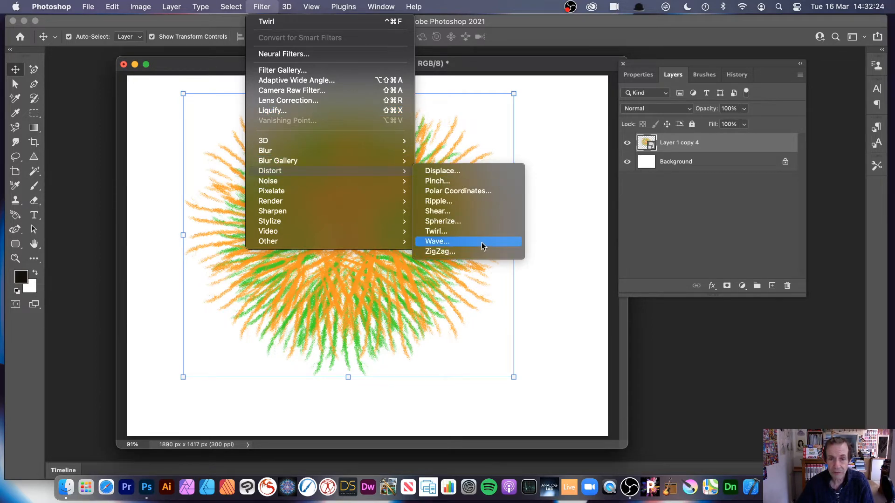
{"action": "left_click", "coordinate": [475, 231]}
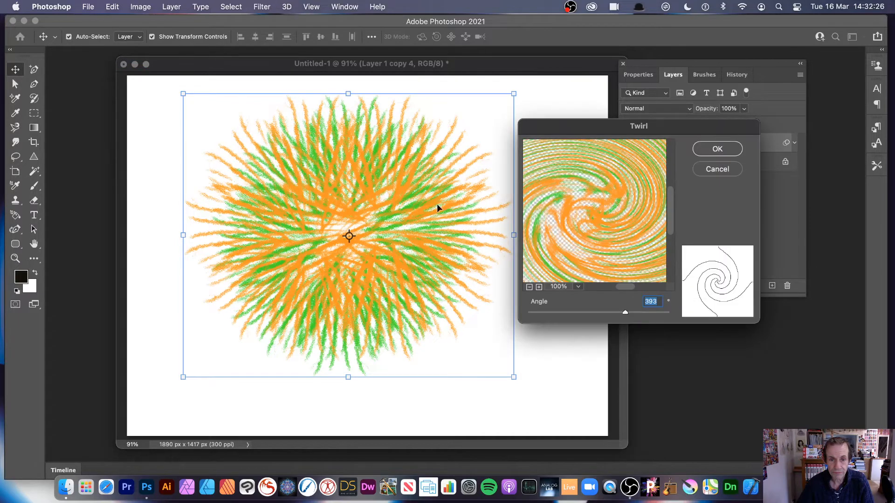
{"action": "left_click", "coordinate": [609, 311]}
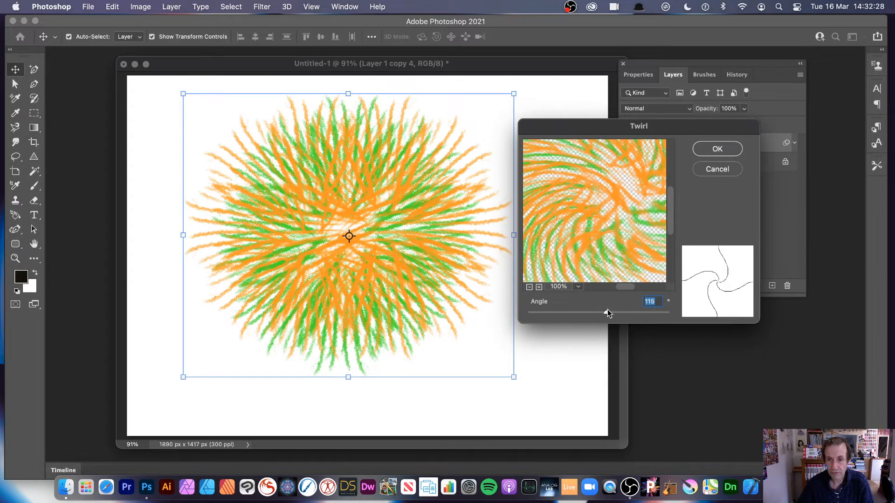
{"action": "left_click", "coordinate": [713, 148]}
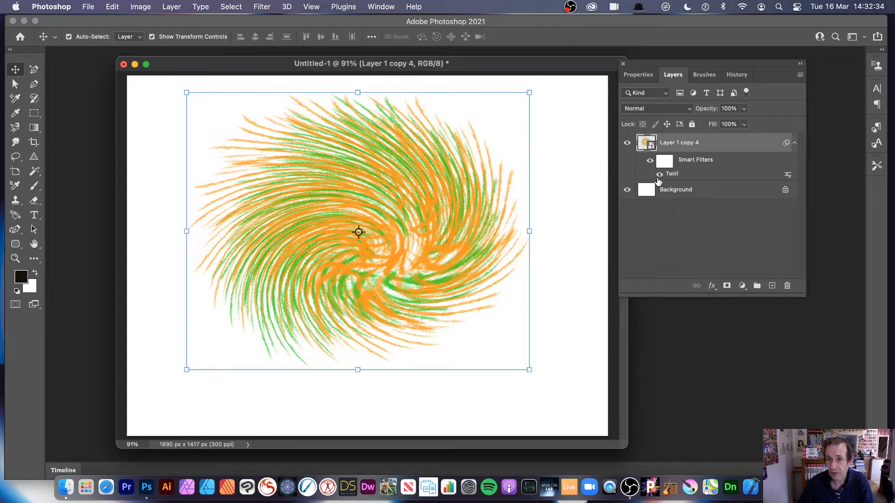
Toggle the Twirl smart filter's visibility off and on to compare the mandala with and without the distortion
{"action": "left_click", "coordinate": [659, 175]}
{"action": "left_click", "coordinate": [659, 175]}
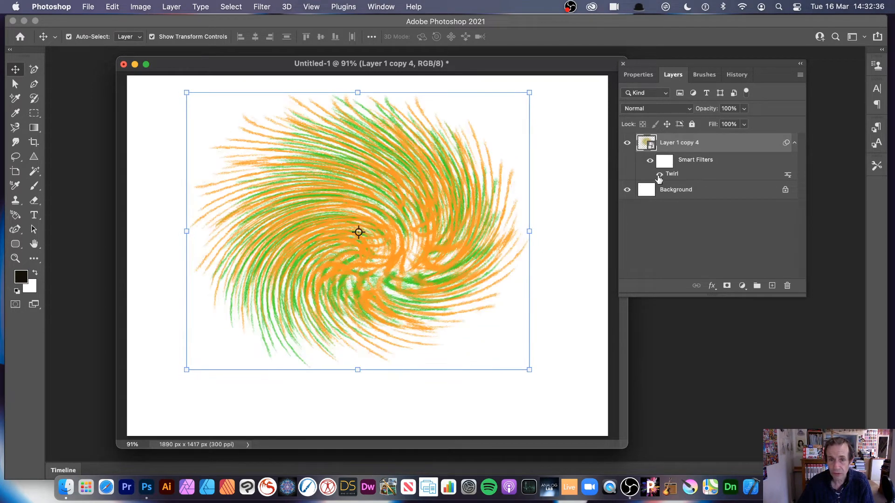
{"action": "left_click", "coordinate": [659, 175]}
{"action": "left_click", "coordinate": [659, 175]}
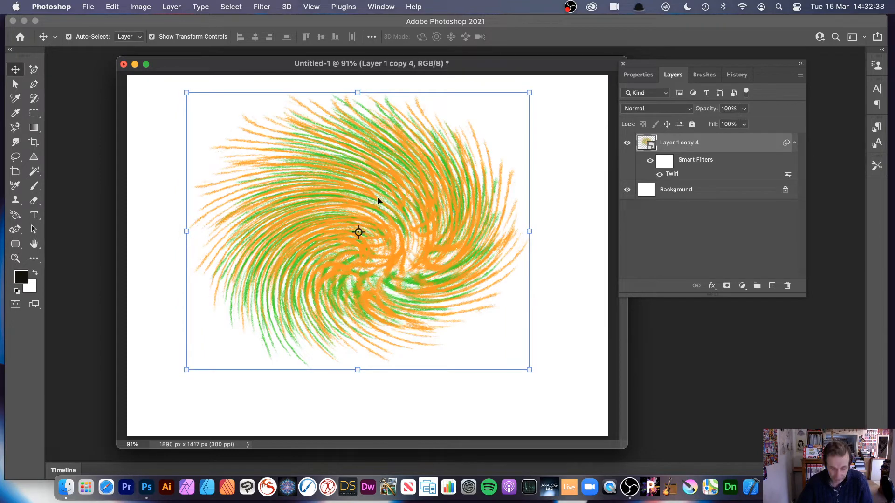
Duplicate the twirled mandala repeatedly, offsetting the copies so that overlapping swirls cover nearly the whole canvas
{"action": "left_click_drag", "start_coordinate": [394, 192], "coordinate": [282, 125]}
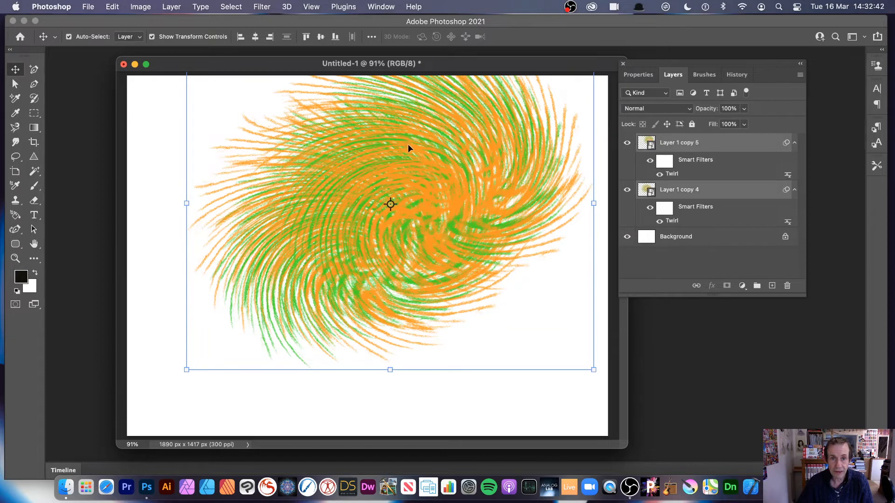
{"action": "left_click_drag", "start_coordinate": [410, 149], "coordinate": [269, 120], "text": "alt"}
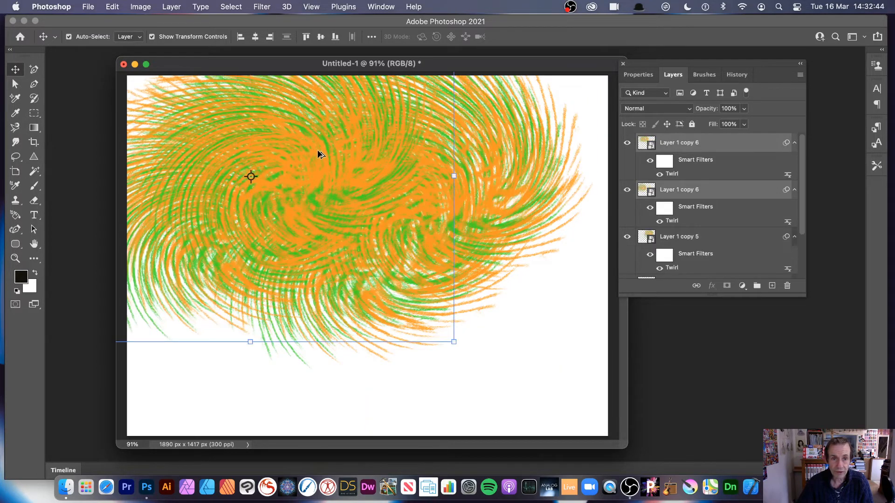
{"action": "left_click_drag", "start_coordinate": [320, 154], "coordinate": [542, 117], "text": "alt"}
{"action": "left_click_drag", "start_coordinate": [553, 149], "coordinate": [346, 212], "text": "alt"}
{"action": "left_click_drag", "start_coordinate": [345, 212], "coordinate": [324, 239], "text": "alt"}
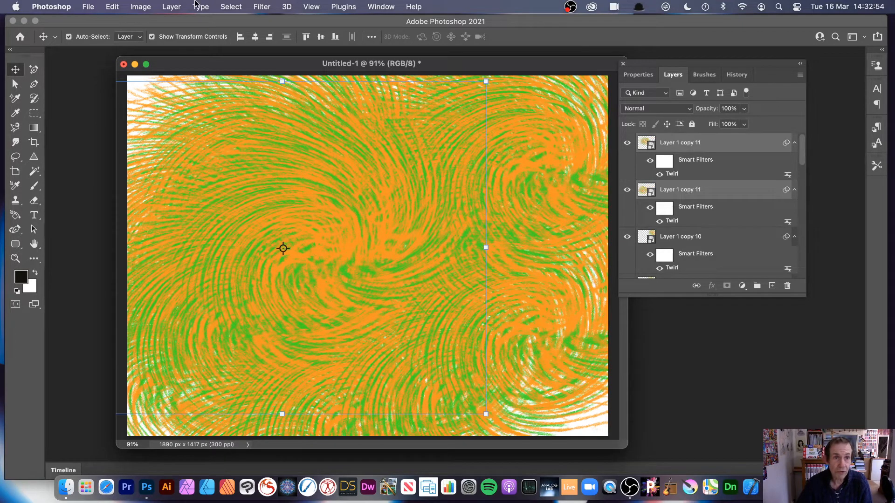
Select only the topmost twirled mandala copy and move it to the middle of the canvas
{"action": "left_click", "coordinate": [177, 9]}
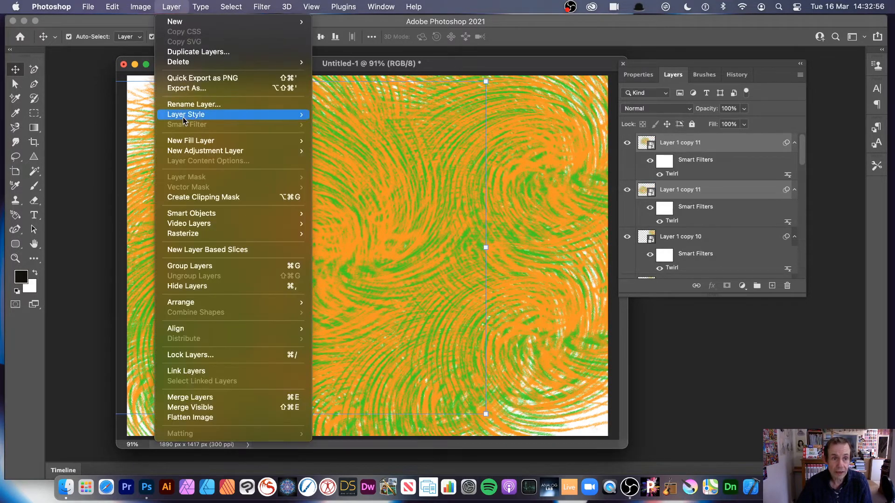
{"action": "mouse_move", "coordinate": [186, 119]}
{"action": "left_click", "coordinate": [567, 172]}
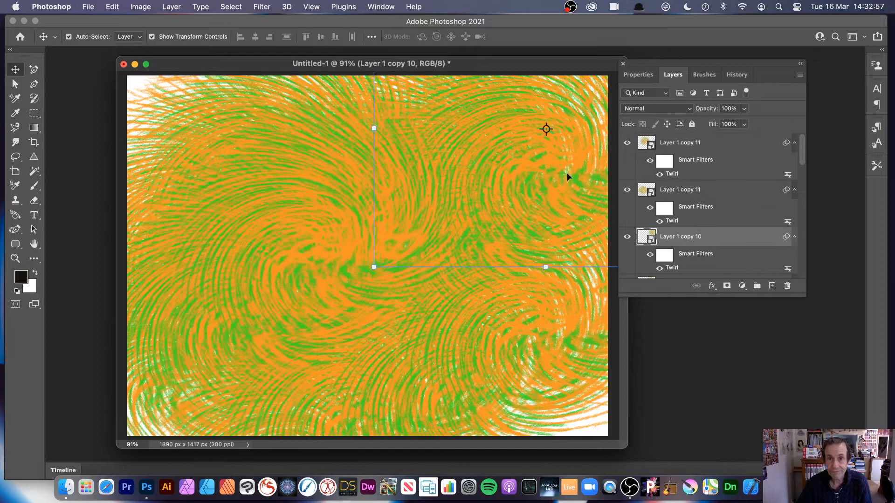
{"action": "left_click", "coordinate": [319, 224]}
{"action": "left_click_drag", "start_coordinate": [415, 201], "coordinate": [459, 238]}
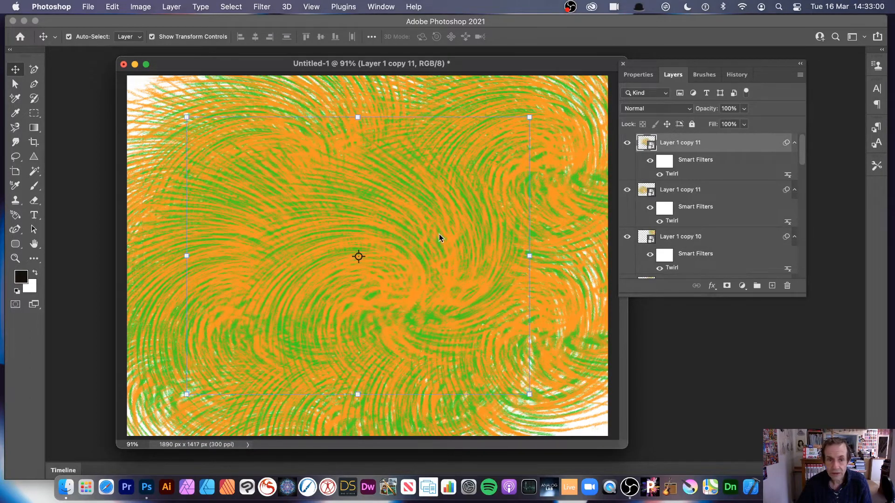
Add a blue #006cff Color Overlay to the central twirled copy and shift it slightly down and to the right
{"action": "left_click", "coordinate": [179, 7]}
{"action": "mouse_move", "coordinate": [176, 117]}
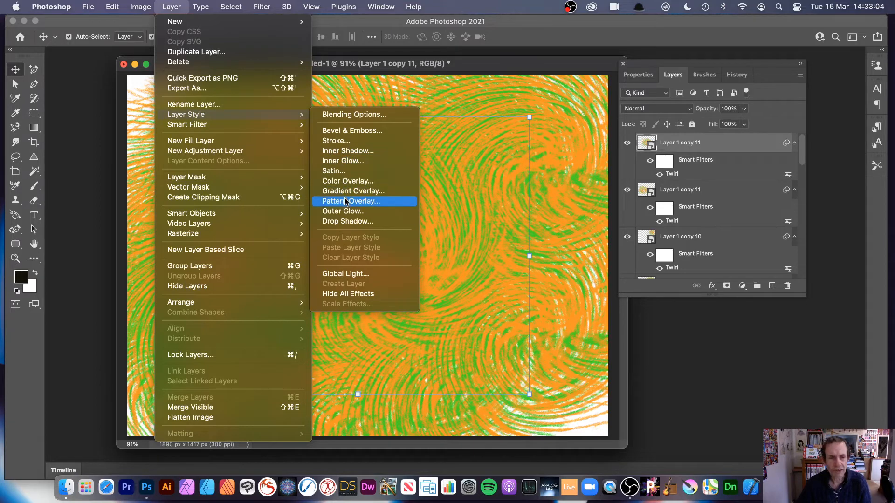
{"action": "left_click", "coordinate": [343, 181]}
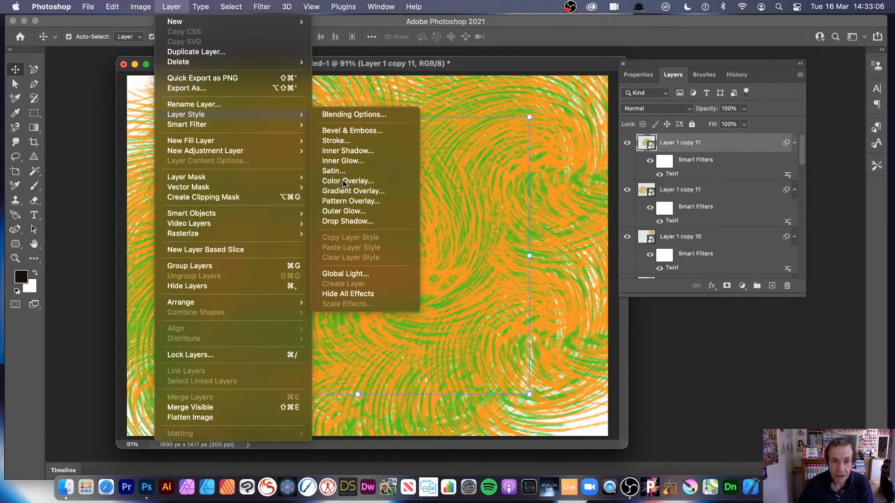
{"action": "left_click_drag", "start_coordinate": [553, 129], "coordinate": [316, 109]}
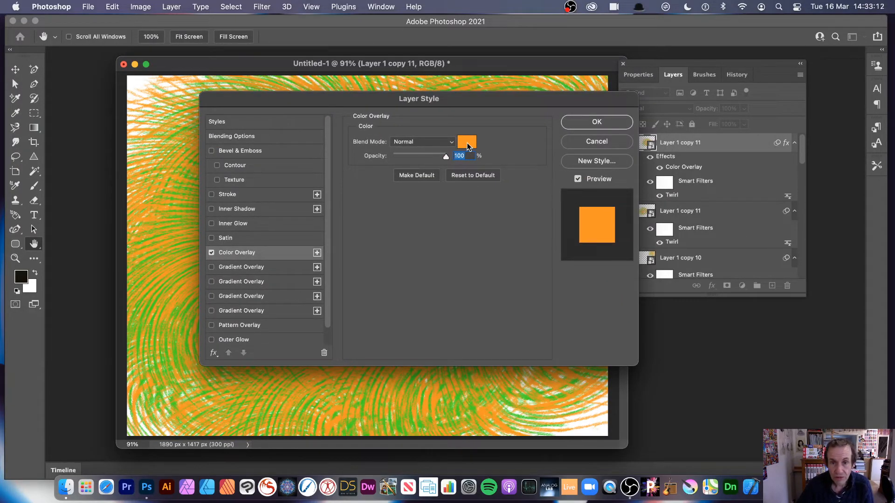
{"action": "left_click", "coordinate": [468, 143]}
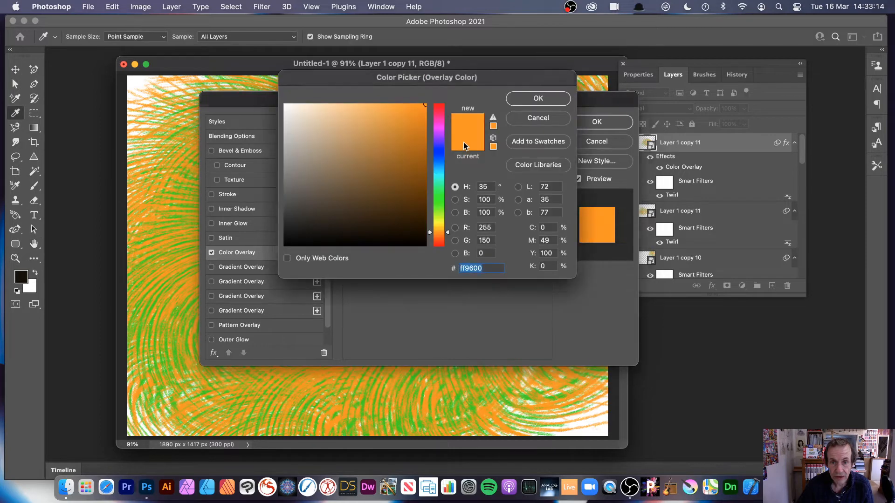
{"action": "left_click", "coordinate": [440, 164]}
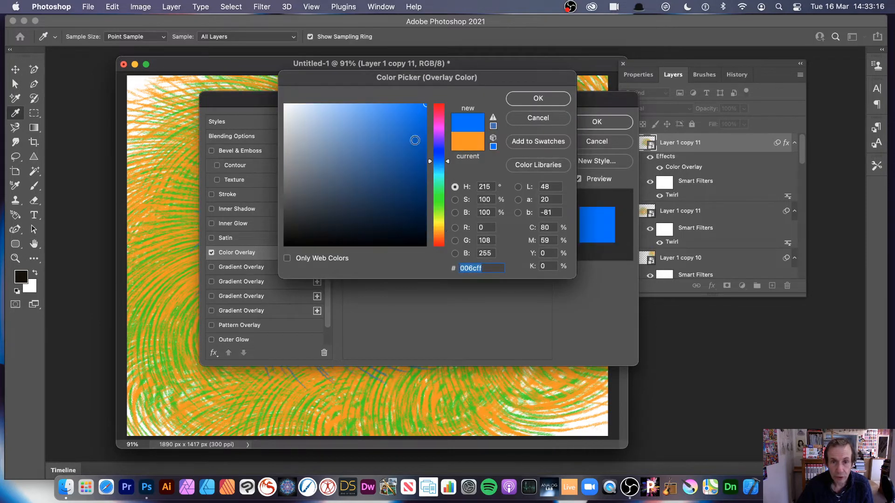
{"action": "left_click", "coordinate": [538, 98]}
{"action": "left_click", "coordinate": [607, 123]}
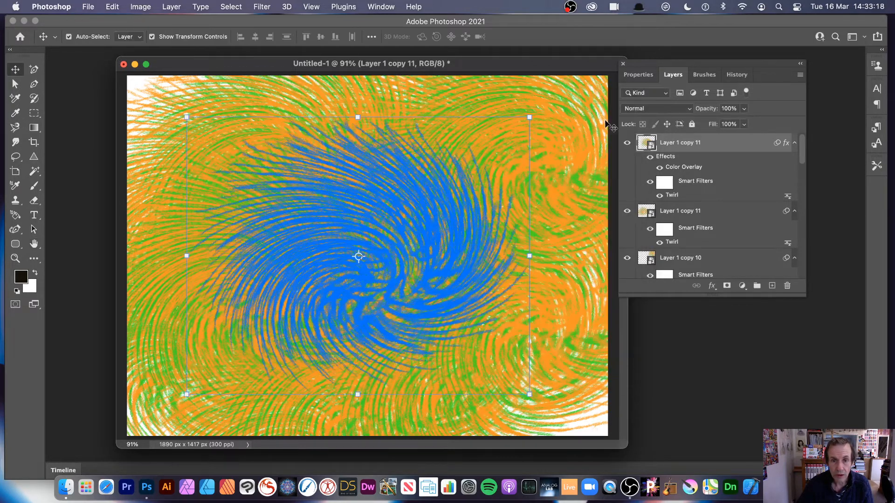
{"action": "mouse_move", "coordinate": [419, 209]}
{"action": "left_mouse_down"}
{"action": "mouse_move", "coordinate": [457, 246]}
{"action": "mouse_move", "coordinate": [427, 211]}
{"action": "left_mouse_up"}
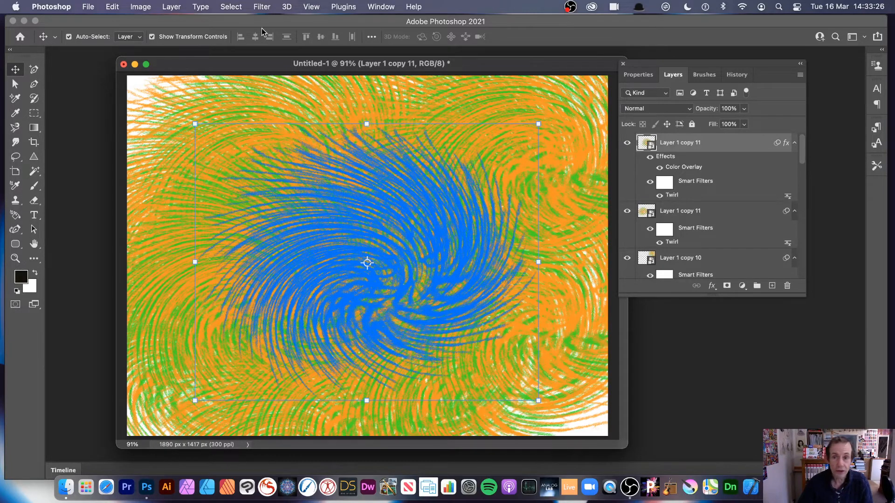
Try the Darken blend mode on the central copy's Color Overlay and settle on Difference
{"action": "double_click", "coordinate": [684, 171]}
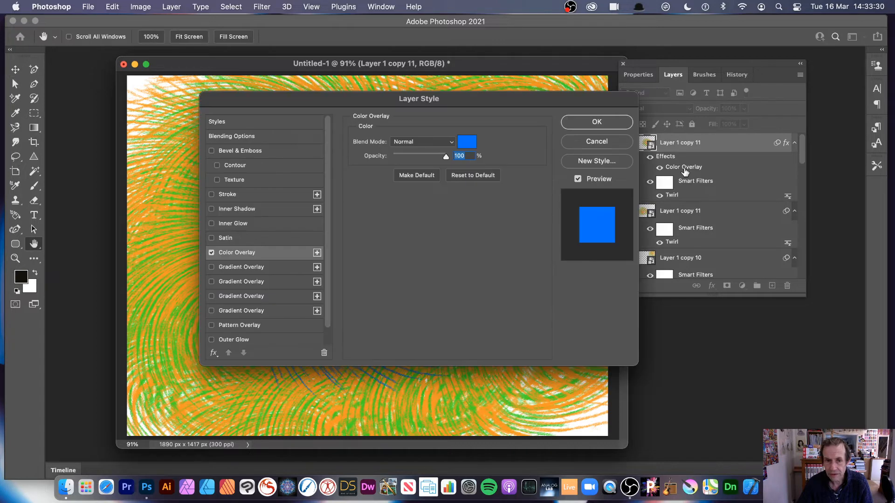
{"action": "left_click", "coordinate": [422, 142]}
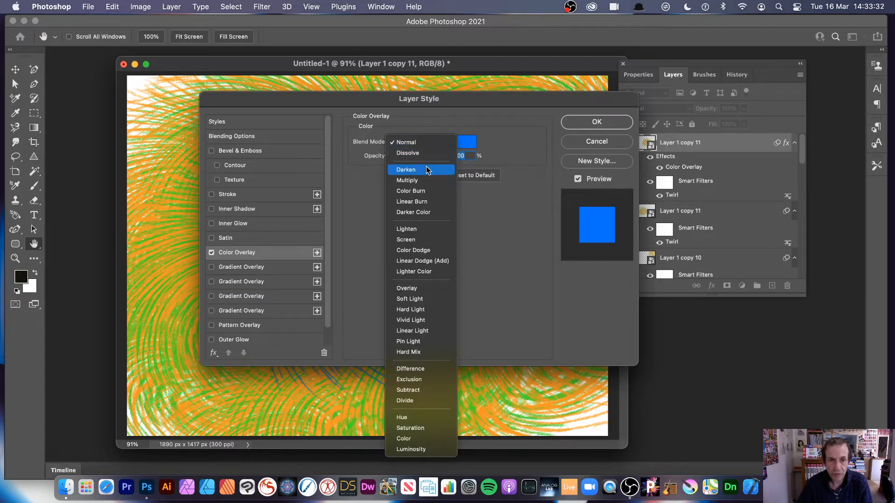
{"action": "left_click", "coordinate": [410, 170]}
{"action": "left_click_drag", "start_coordinate": [324, 97], "coordinate": [466, 92]}
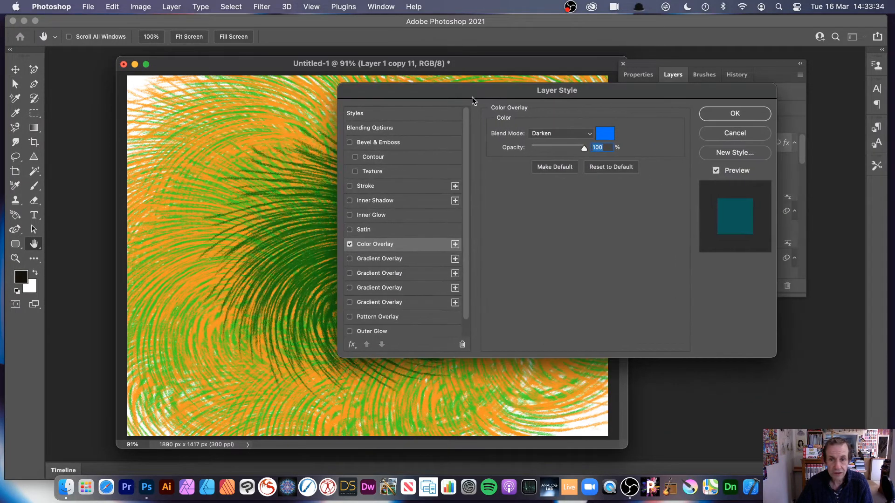
{"action": "left_click", "coordinate": [566, 134]}
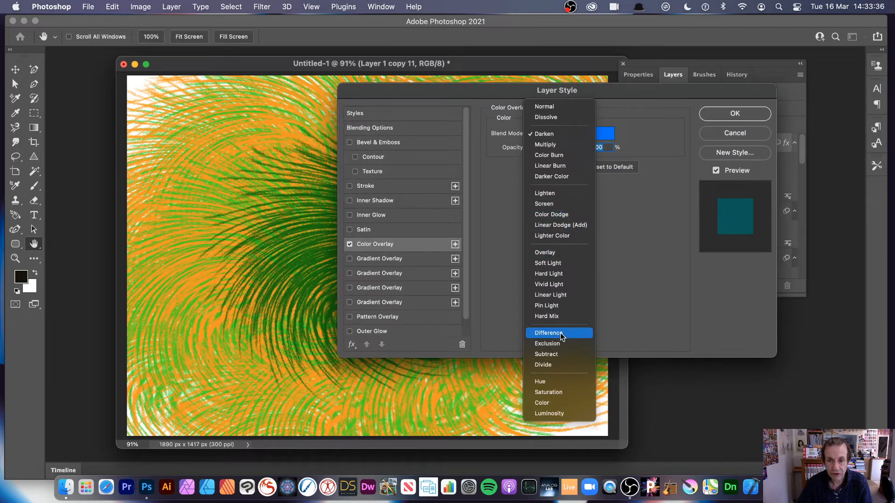
{"action": "left_click", "coordinate": [561, 332]}
{"action": "left_click_drag", "start_coordinate": [486, 92], "coordinate": [352, 92]}
{"action": "left_click", "coordinate": [601, 112]}
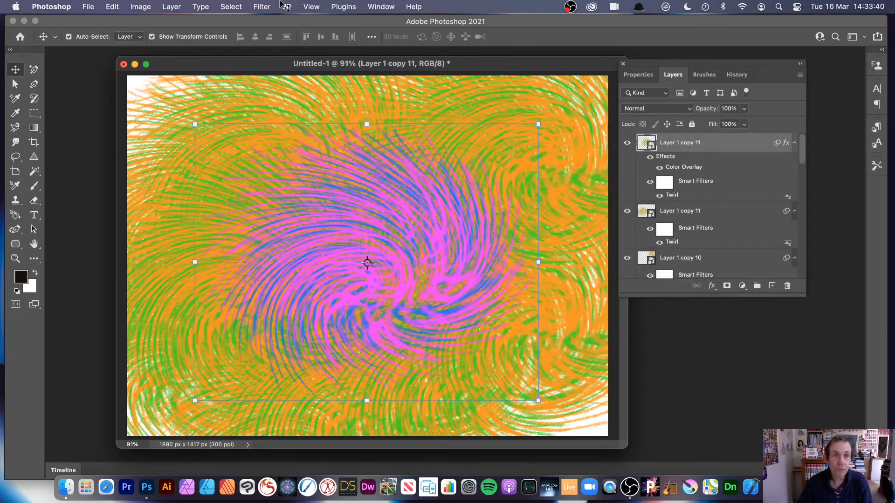
Flatten the whole swirl artwork into a single background layer
{"action": "left_click", "coordinate": [174, 7]}
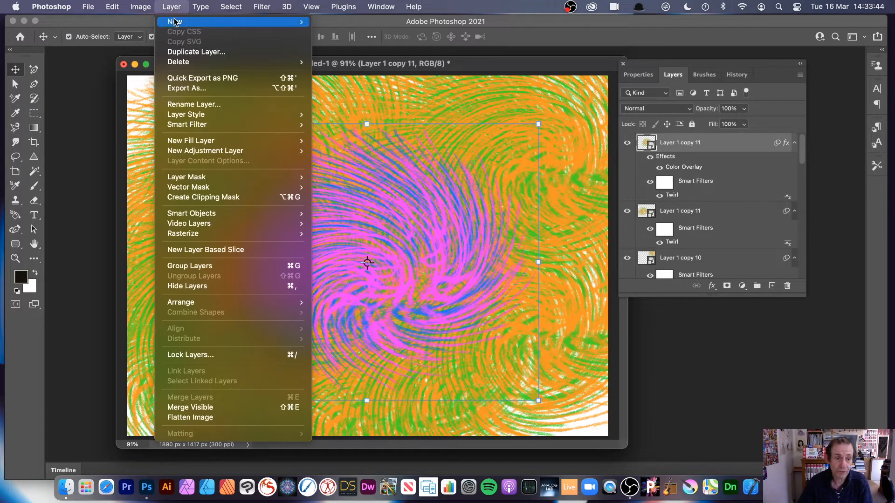
{"action": "left_click", "coordinate": [216, 417]}
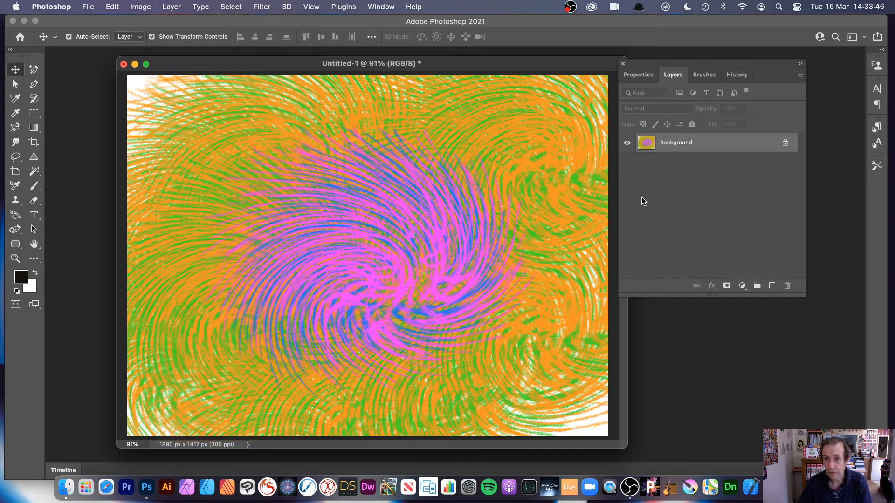
Revert the document to its original blank Untitled-1 state in the history
{"action": "left_click", "coordinate": [738, 76]}
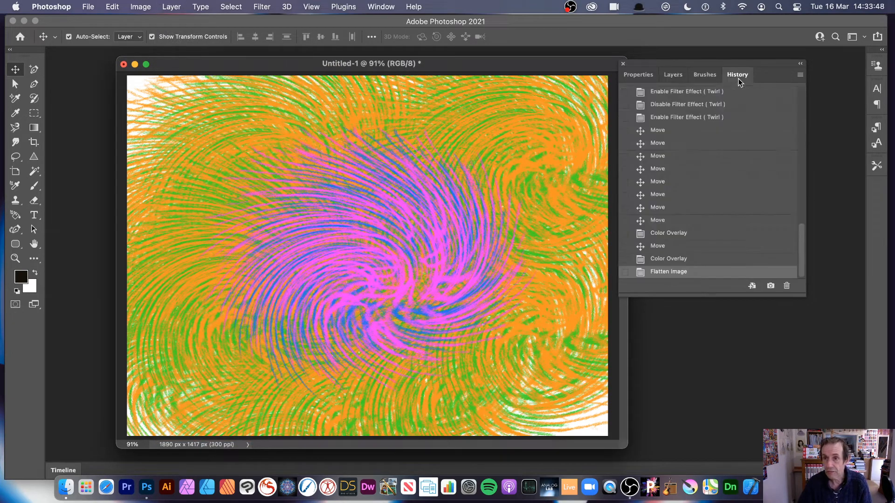
{"action": "left_click_drag", "start_coordinate": [800, 238], "coordinate": [790, 69]}
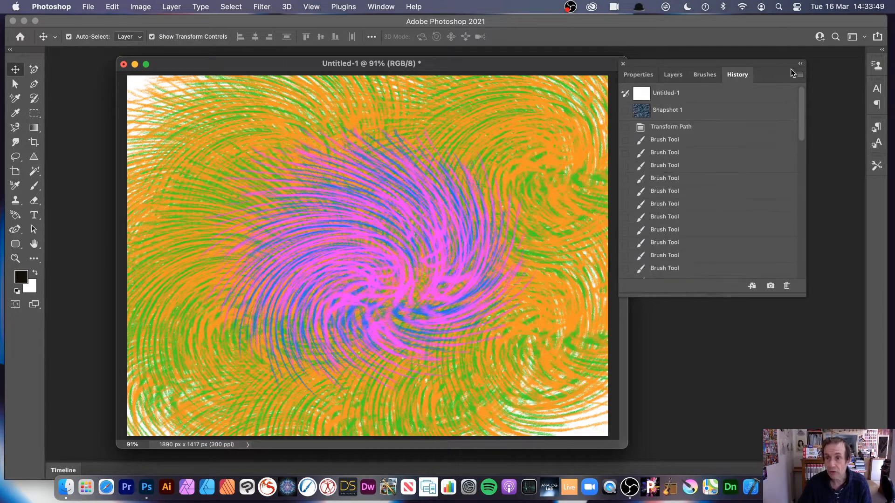
{"action": "left_click", "coordinate": [691, 96]}
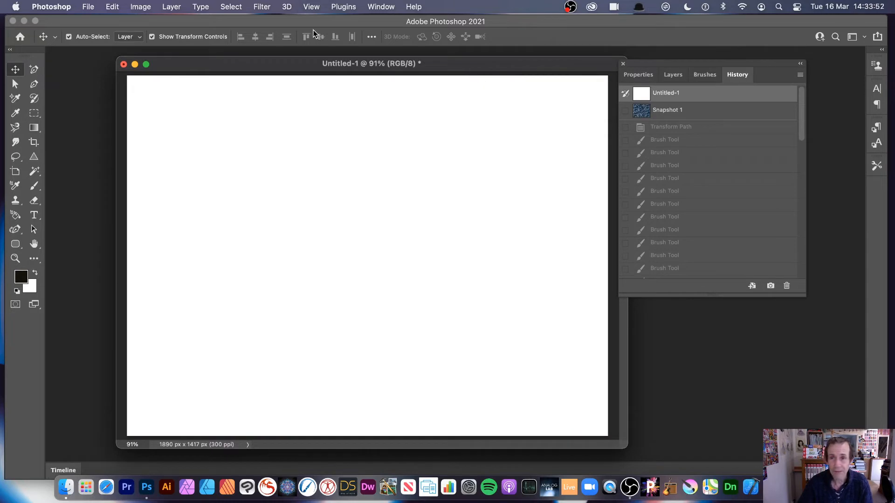
Add a new empty layer above the blank background with the default settings
{"action": "left_click", "coordinate": [165, 9]}
{"action": "mouse_move", "coordinate": [178, 21]}
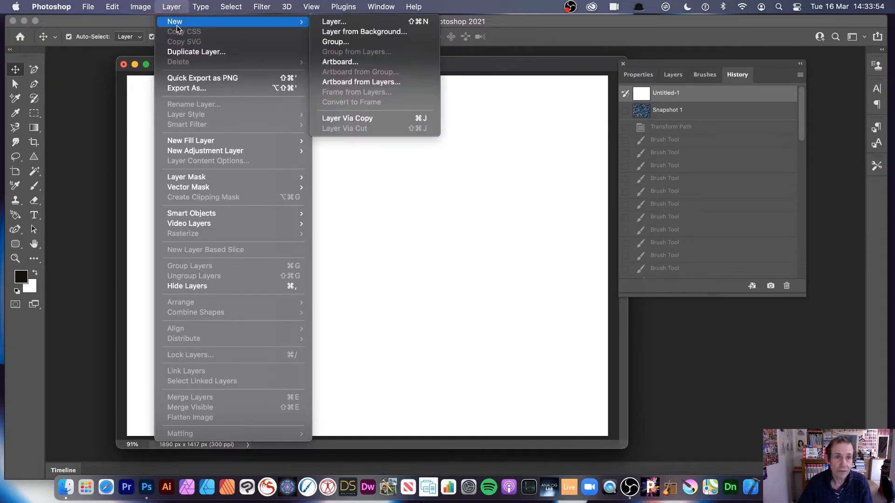
{"action": "left_click", "coordinate": [396, 21]}
{"action": "left_click", "coordinate": [518, 165]}
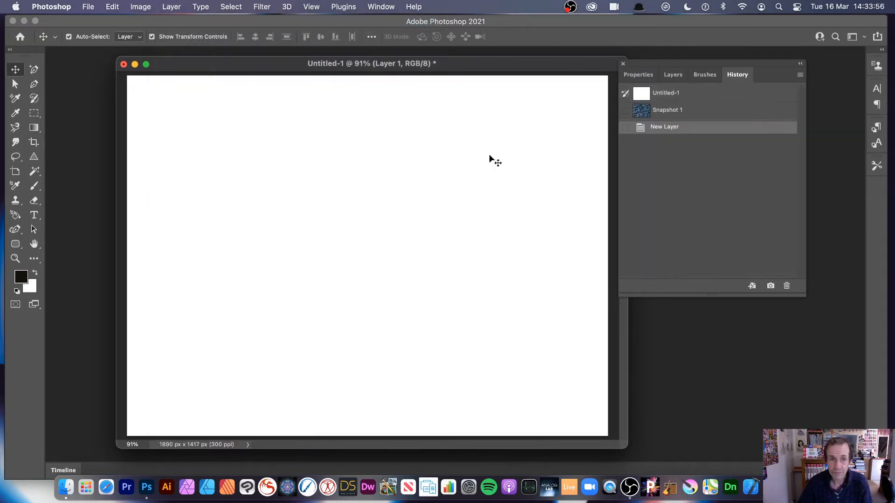
Choose the Kyle's Real Oils brush from the Wet Media Brushes for painting on the new layer
{"action": "left_click", "coordinate": [34, 188]}
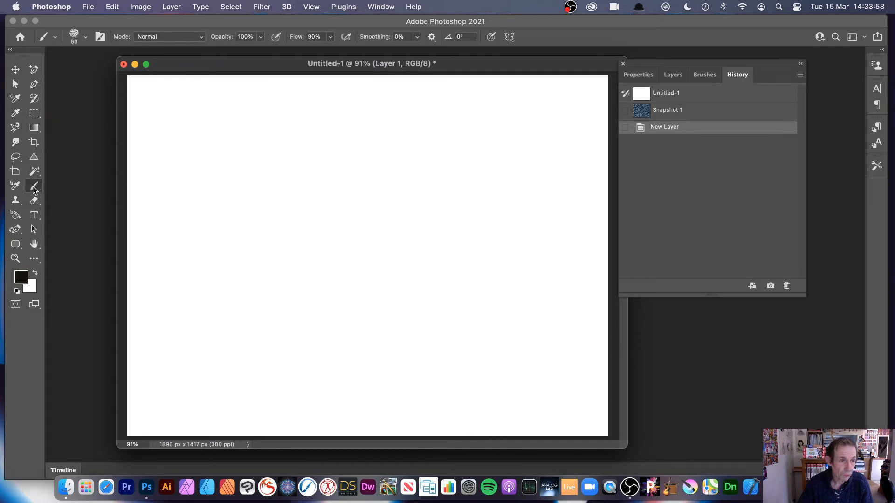
{"action": "left_click", "coordinate": [86, 37]}
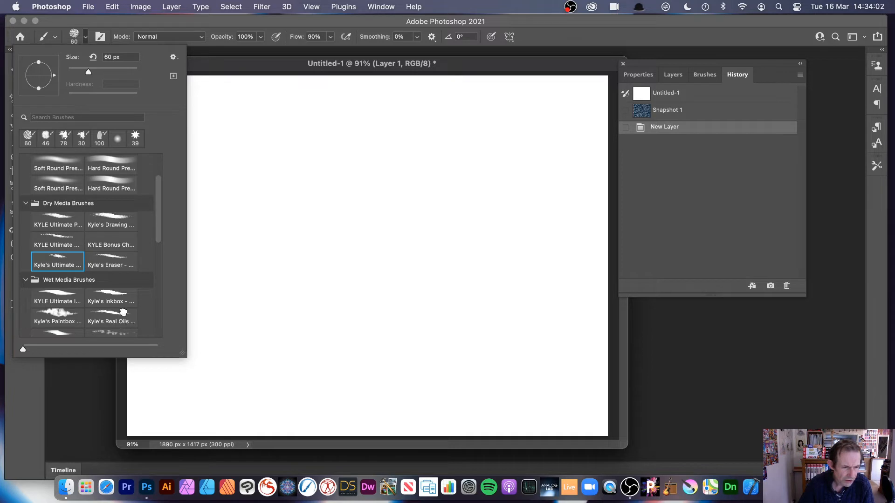
{"action": "left_click", "coordinate": [123, 312]}
{"action": "left_click", "coordinate": [264, 22]}
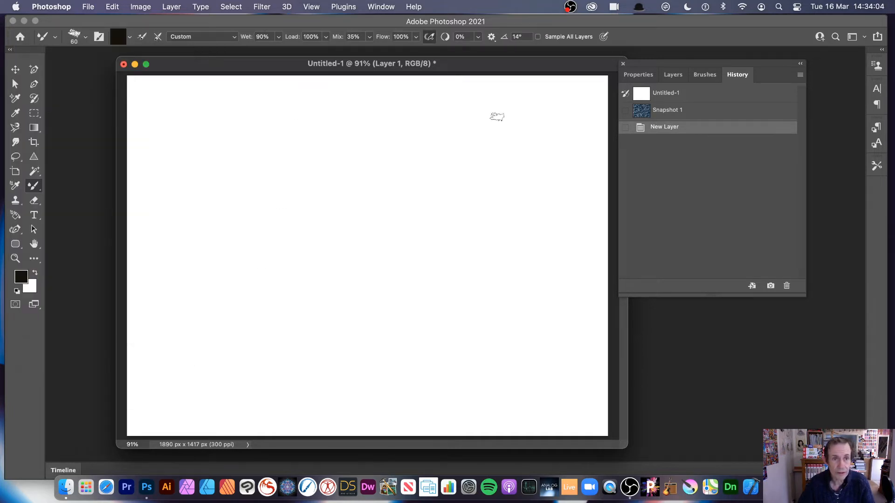
Paint one wavy black vertical stroke down the right half of the canvas and shift it closer to the canvas centre
{"action": "mouse_move", "coordinate": [440, 124]}
{"action": "left_mouse_down"}
{"action": "mouse_move", "coordinate": [445, 213]}
{"action": "mouse_move", "coordinate": [457, 255]}
{"action": "mouse_move", "coordinate": [453, 299]}
{"action": "mouse_move", "coordinate": [470, 388]}
{"action": "left_mouse_up"}
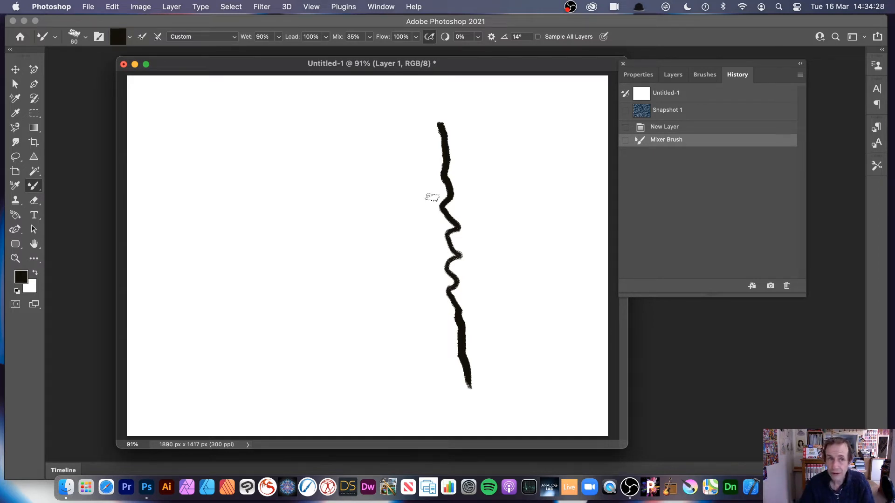
{"action": "left_click", "coordinate": [15, 68]}
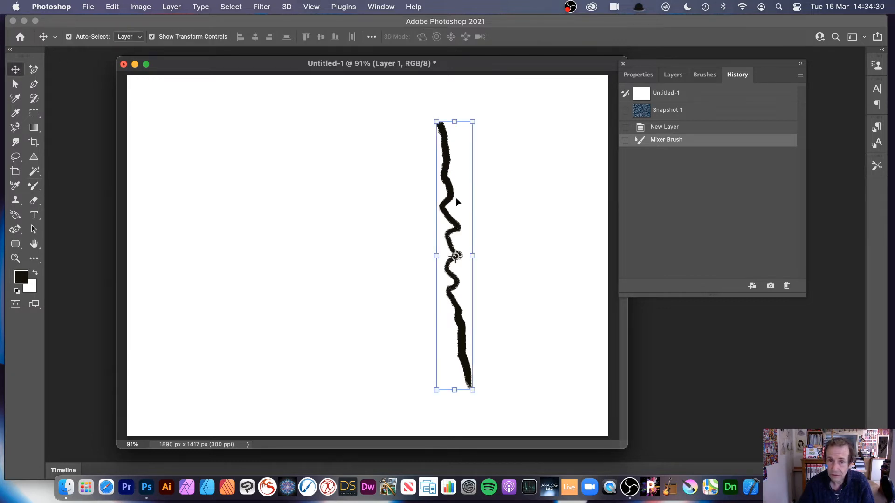
{"action": "left_click_drag", "start_coordinate": [451, 191], "coordinate": [403, 191]}
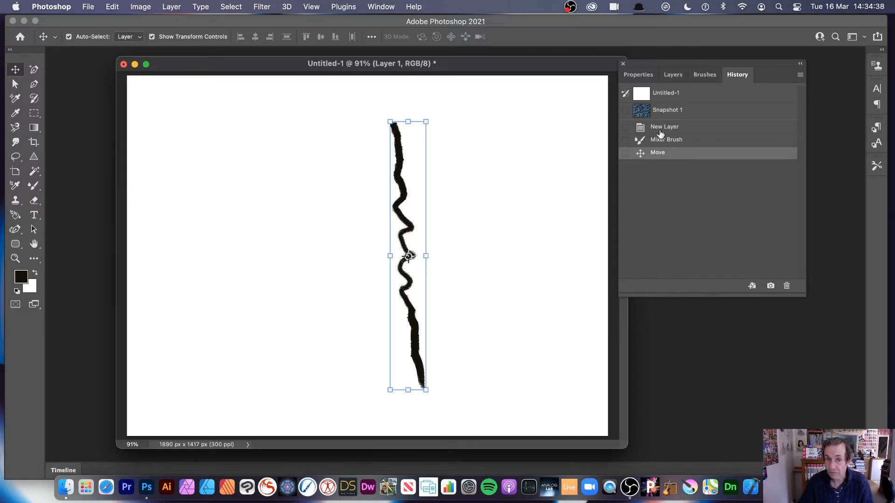
Duplicate the wavy stroke repeatedly to the right, building a row of eleven closely spaced lines reaching the canvas edge
{"action": "mouse_move", "coordinate": [398, 191]}
{"action": "left_mouse_down"}
{"action": "mouse_move", "coordinate": [430, 190]}
{"action": "mouse_move", "coordinate": [422, 192]}
{"action": "left_mouse_up"}
{"action": "left_click_drag", "start_coordinate": [430, 229], "coordinate": [521, 227]}
{"action": "left_click_drag", "start_coordinate": [524, 229], "coordinate": [592, 228]}
{"action": "left_click", "coordinate": [323, 148]}
Select all the stroke layers, align their vertical centers and distribute them horizontally
{"action": "mouse_move", "coordinate": [328, 116]}
{"action": "left_mouse_down"}
{"action": "mouse_move", "coordinate": [599, 316]}
{"action": "mouse_move", "coordinate": [600, 336]}
{"action": "left_mouse_up"}
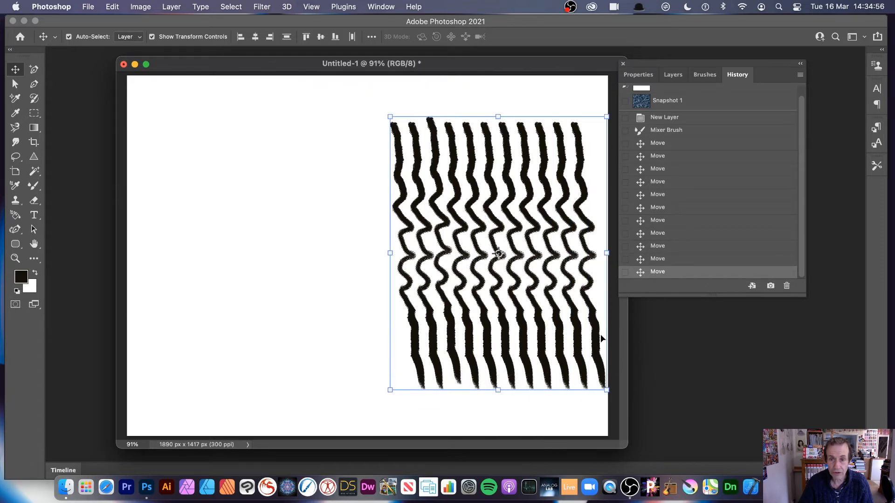
{"action": "left_click", "coordinate": [320, 37]}
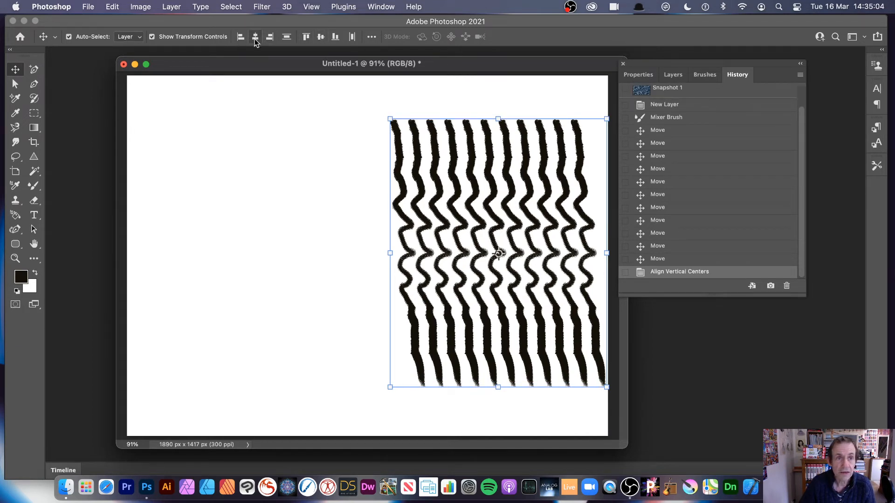
{"action": "left_click", "coordinate": [353, 38]}
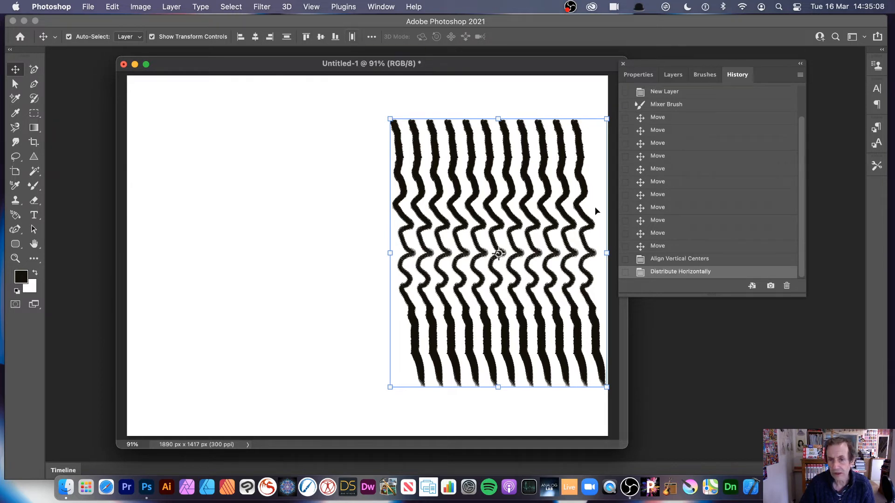
Extend the pattern across the canvas by shifting the stroke row left and duplicating it alongside, and convert all strokes into one smart object
{"action": "left_click_drag", "start_coordinate": [583, 206], "coordinate": [366, 198]}
{"action": "mouse_move", "coordinate": [308, 197]}
{"action": "left_mouse_down"}
{"action": "mouse_move", "coordinate": [520, 191]}
{"action": "mouse_move", "coordinate": [506, 202]}
{"action": "left_mouse_up"}
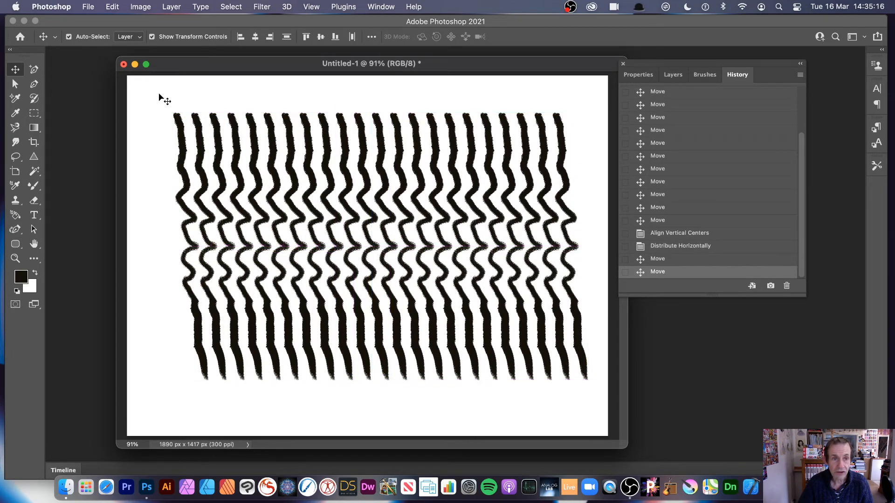
{"action": "left_click_drag", "start_coordinate": [127, 91], "coordinate": [590, 408]}
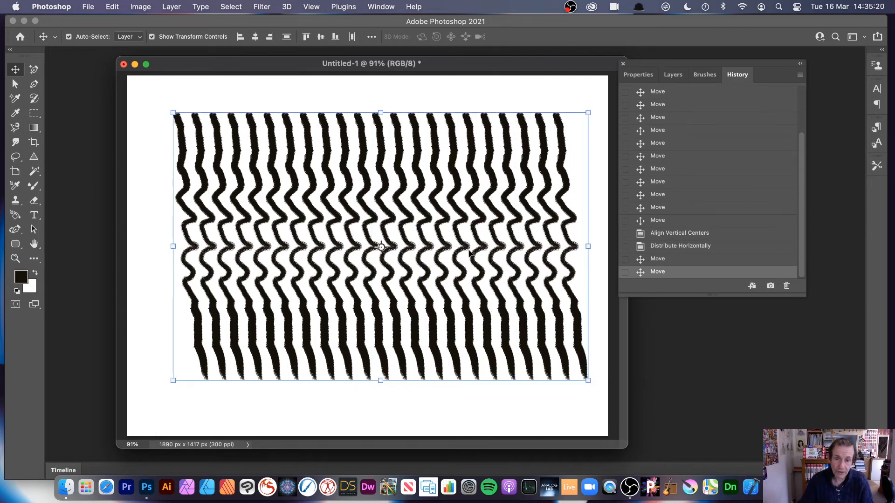
{"action": "left_click", "coordinate": [172, 6]}
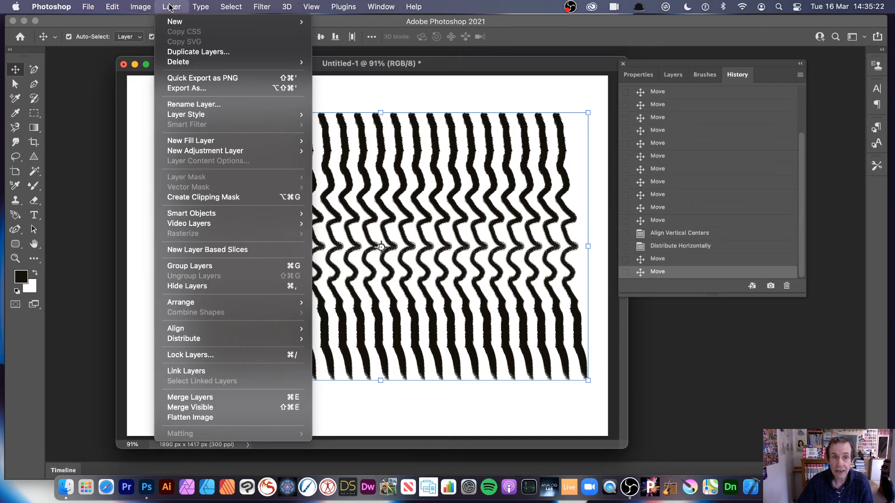
{"action": "mouse_move", "coordinate": [193, 214]}
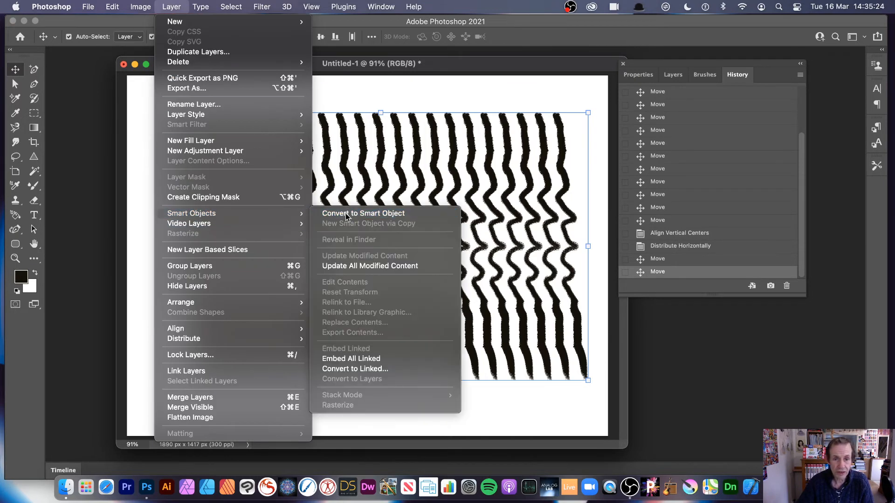
{"action": "left_click", "coordinate": [349, 214]}
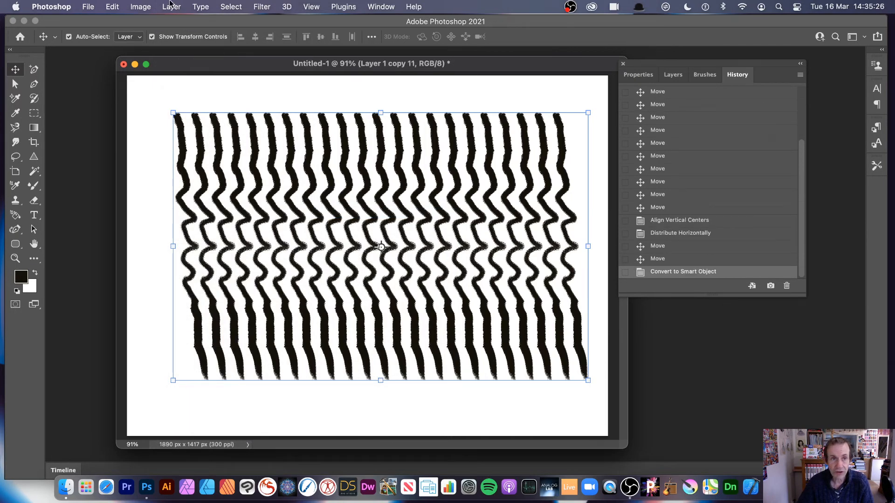
Distort the striped smart object by pulling its upper-left corner far inward to the right, and move it to the left part of the canvas
{"action": "left_click", "coordinate": [117, 8]}
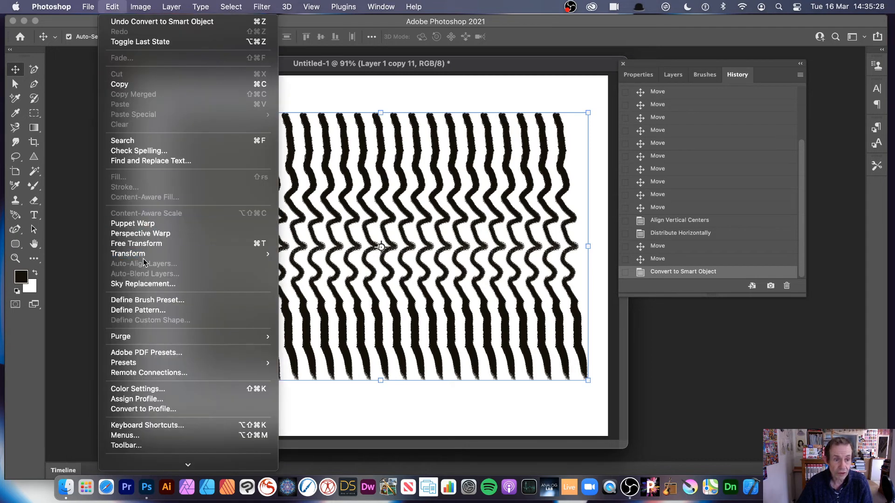
{"action": "mouse_move", "coordinate": [147, 260]}
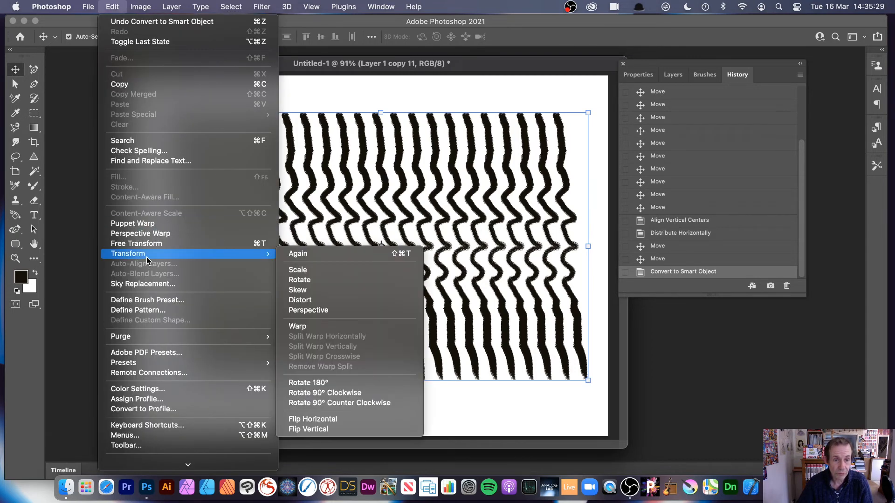
{"action": "left_click", "coordinate": [307, 304]}
{"action": "left_click_drag", "start_coordinate": [173, 113], "coordinate": [475, 136]}
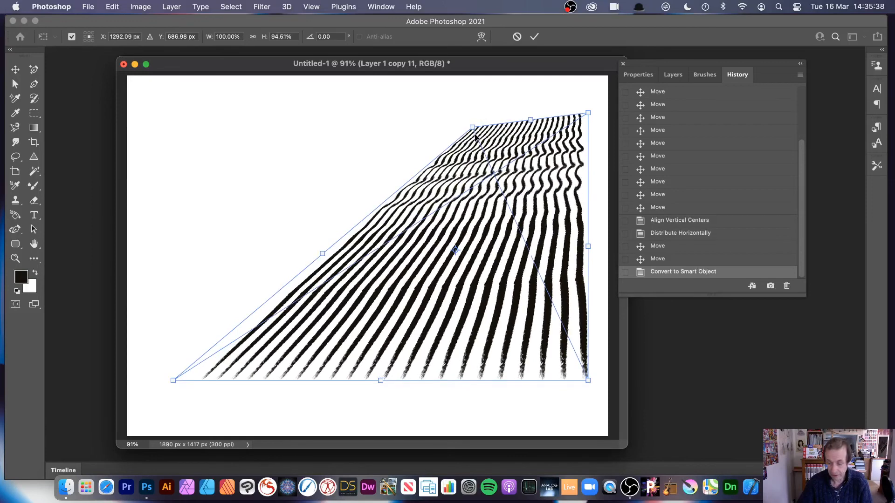
{"action": "key", "text": "Return"}
{"action": "left_click_drag", "start_coordinate": [485, 186], "coordinate": [304, 174]}
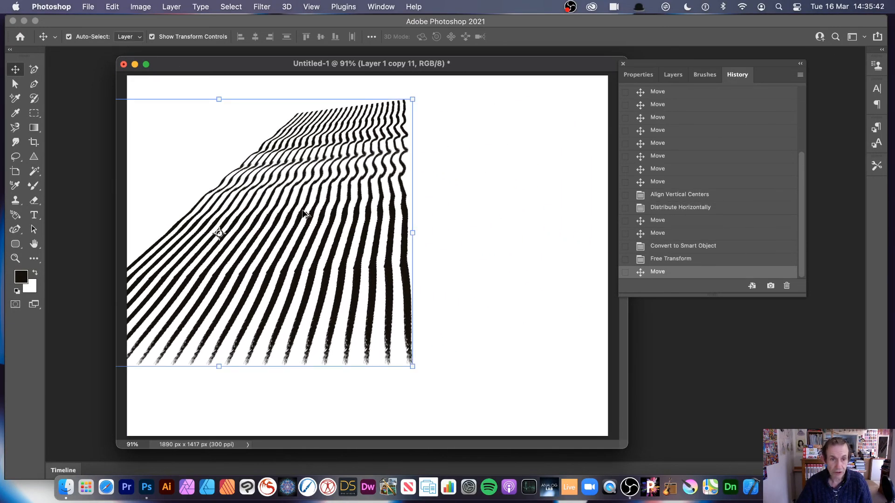
Place a horizontally flipped duplicate of the distorted stripes beside the original as its mirror image, with a narrow gap at the top
{"action": "left_click_drag", "start_coordinate": [275, 204], "coordinate": [397, 223]}
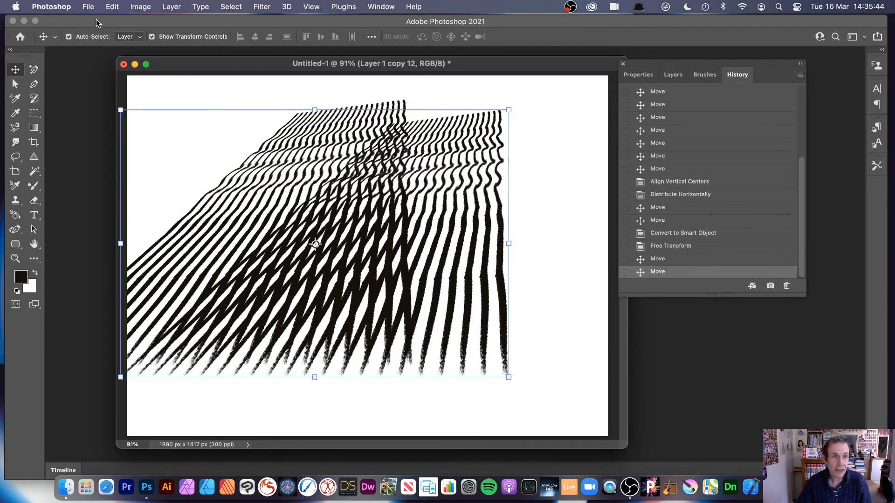
{"action": "left_click", "coordinate": [113, 7]}
{"action": "mouse_move", "coordinate": [134, 257]}
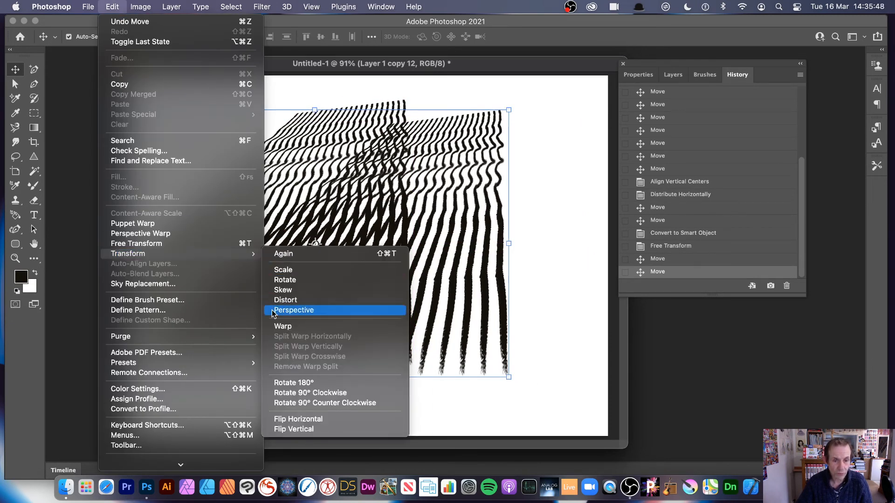
{"action": "left_click", "coordinate": [287, 421]}
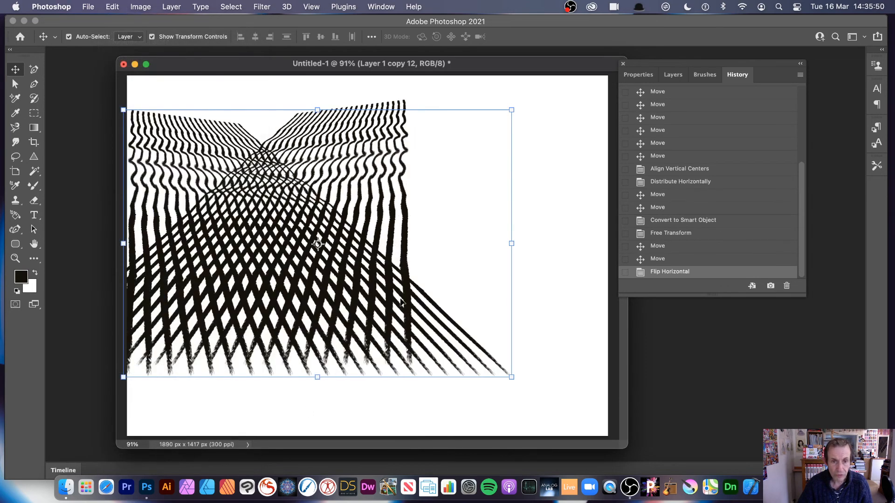
{"action": "left_click_drag", "start_coordinate": [218, 138], "coordinate": [494, 124]}
{"action": "left_click", "coordinate": [151, 99]}
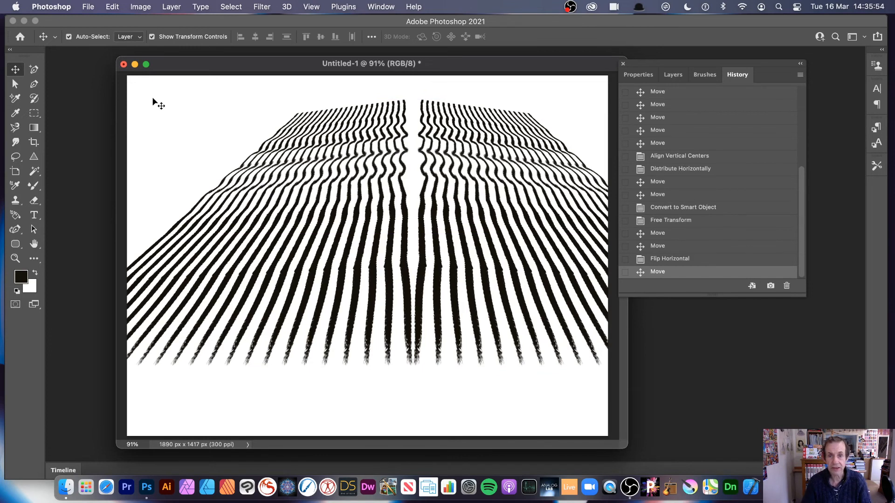